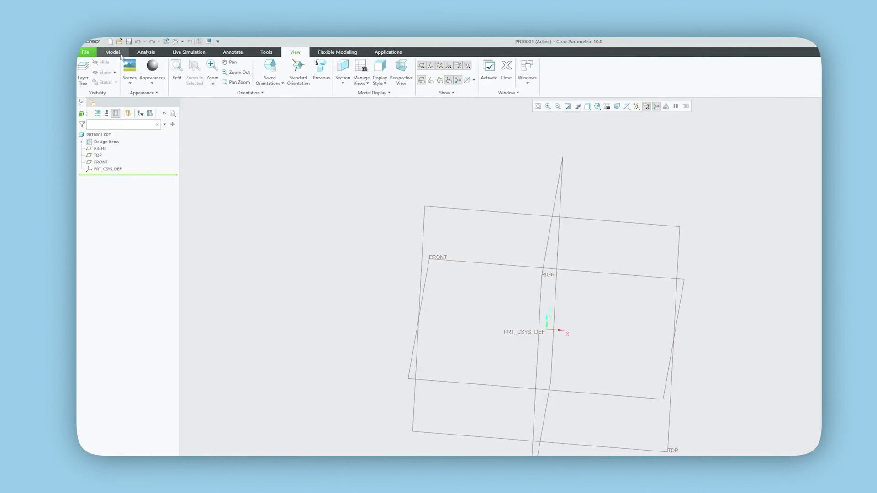
# Launch Rotational Blend from the Model tab's Shapes list
pyautogui.click(113, 53)
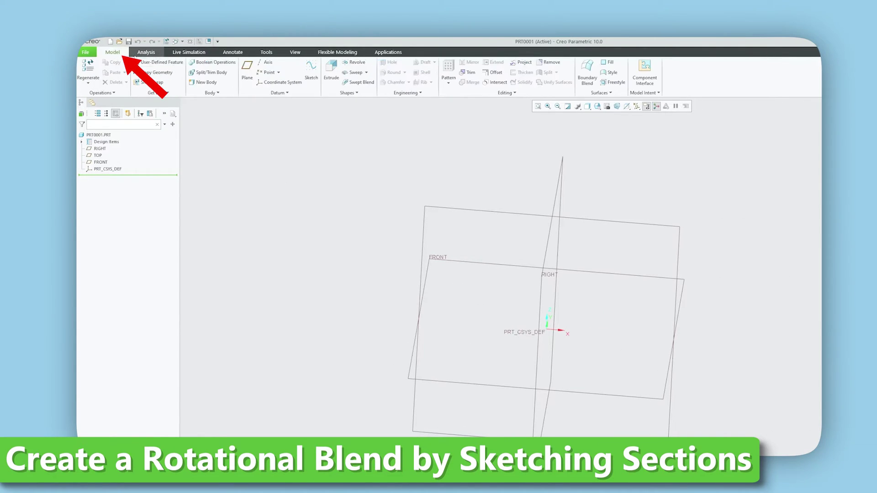
pyautogui.click(354, 93)
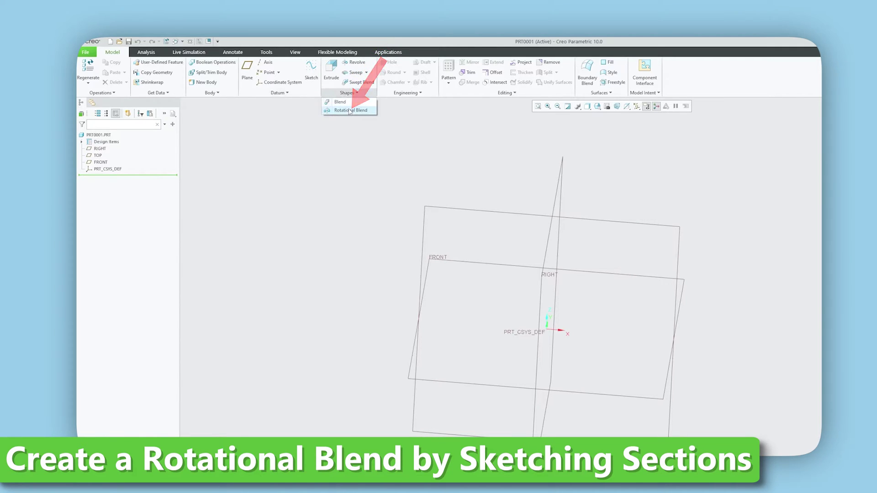
pyautogui.click(351, 110)
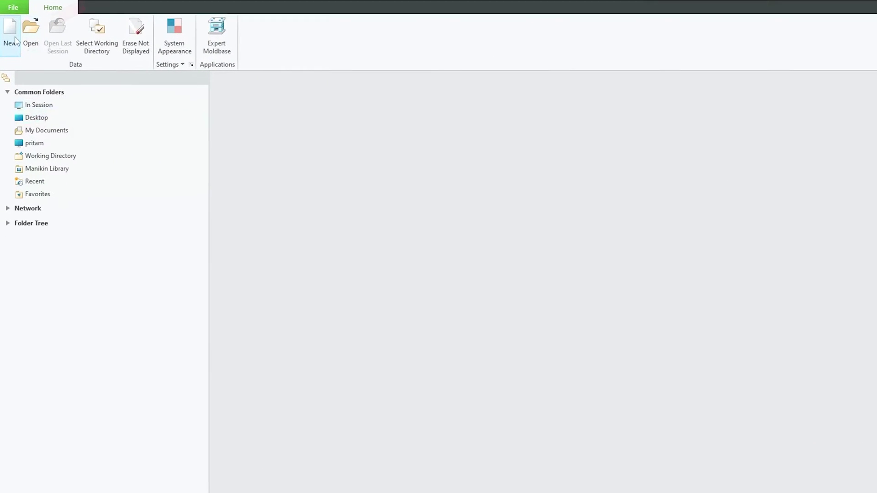
# Create the new part PRT0001 and launch a Rotational Blend
pyautogui.click(15, 40)
pyautogui.click(730, 460)
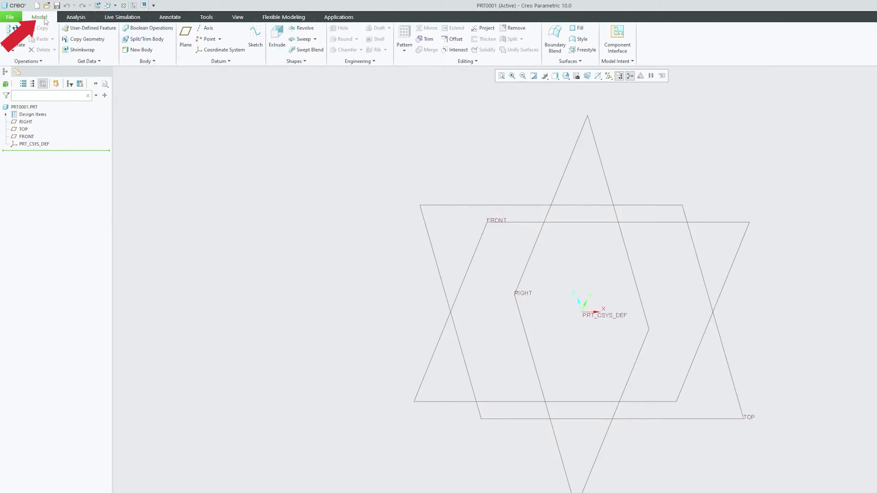
pyautogui.click(298, 61)
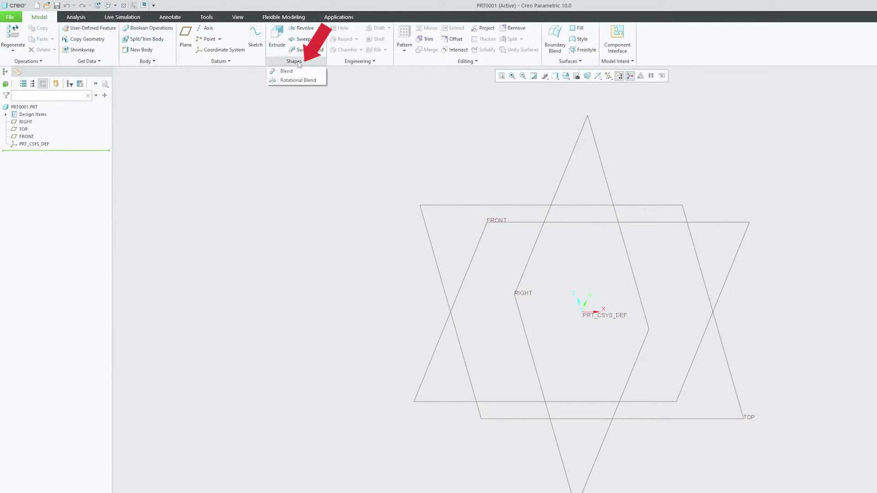
pyautogui.click(296, 81)
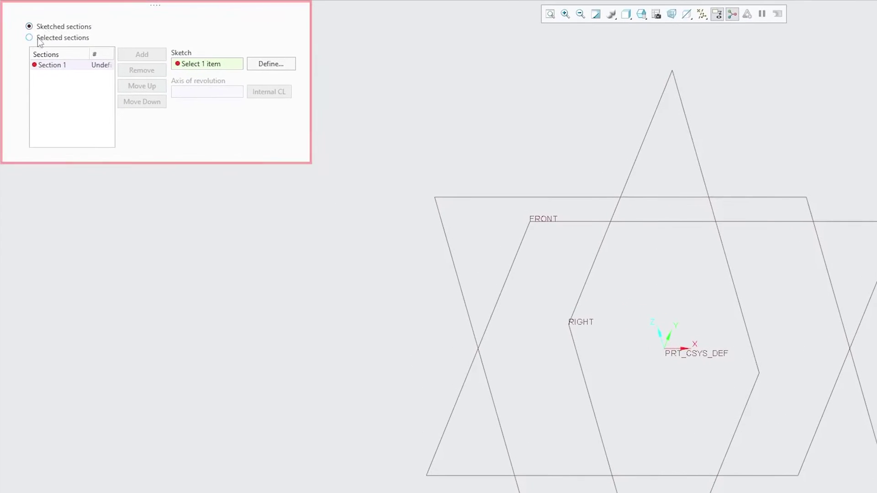
# Switch the blend to Selected sections, orbit the datum planes, then cancel and discard the blend
pyautogui.click(29, 37)
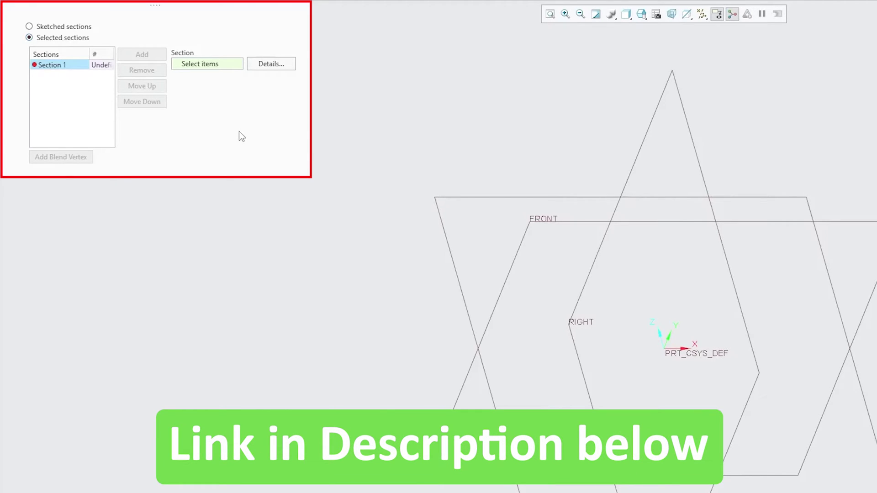
pyautogui.moveTo(413, 204); pyautogui.dragTo(366, 230, button='middle')
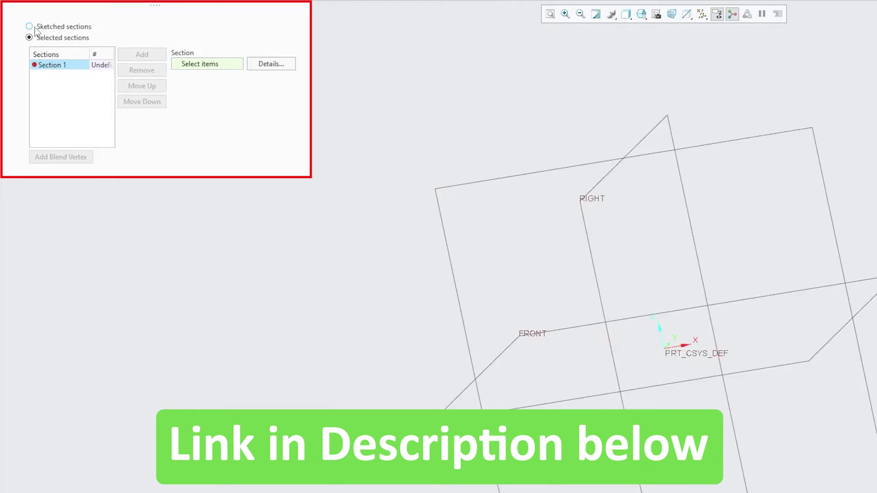
pyautogui.moveTo(319, 174); pyautogui.dragTo(334, 209, button='middle')
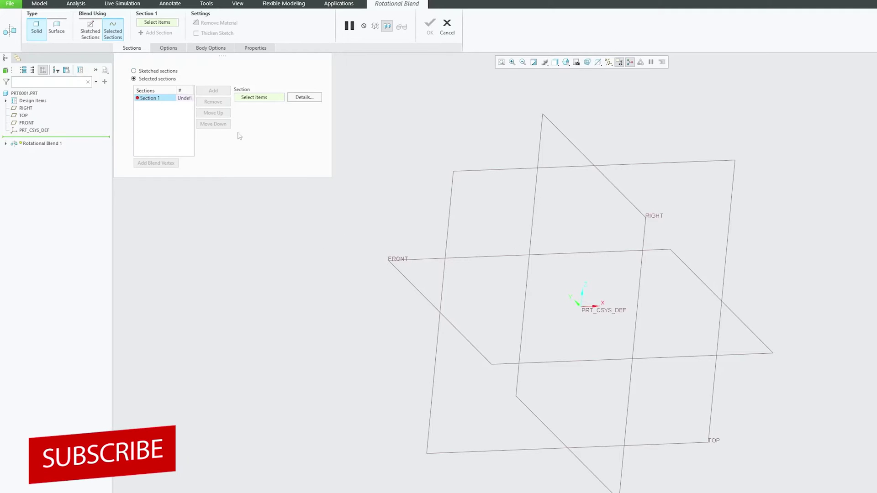
pyautogui.click(446, 29)
pyautogui.click(525, 294)
pyautogui.moveTo(253, 216); pyautogui.dragTo(277, 135, button='middle')
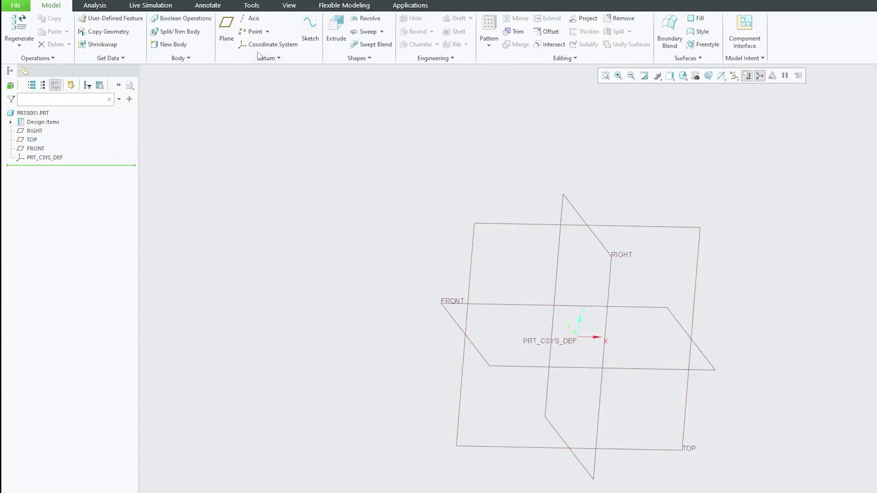
# Create datum axis A_1 along the coordinate system's Z-axis
pyautogui.moveTo(345, 213)
pyautogui.mouseDown(button='middle')
pyautogui.moveTo(350, 223)
pyautogui.moveTo(328, 239)
pyautogui.moveTo(350, 212)
pyautogui.mouseUp(button='middle')
pyautogui.click(250, 18)
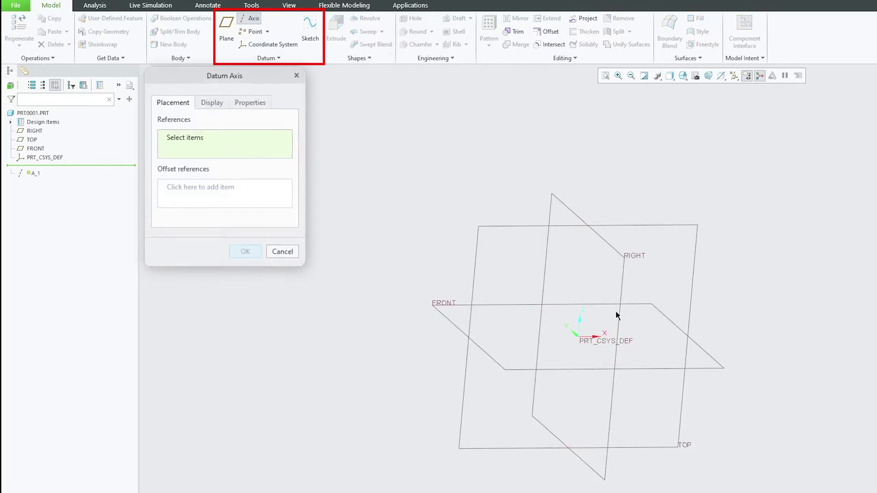
pyautogui.click(586, 323)
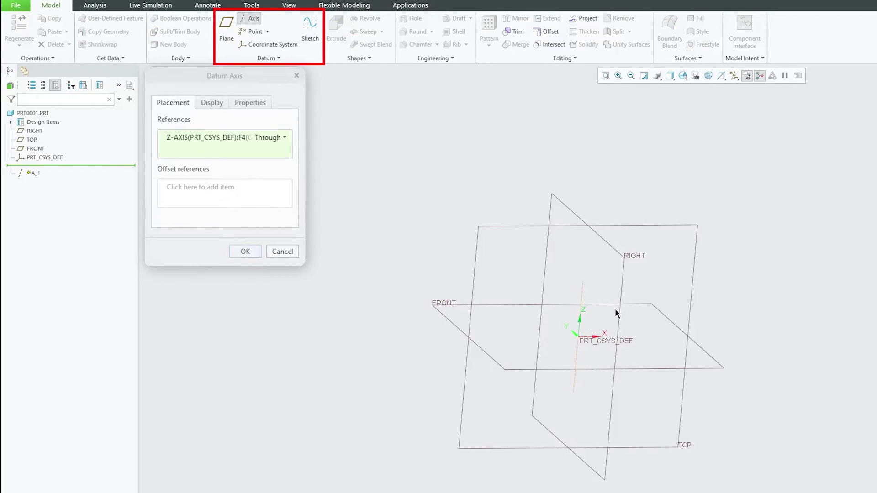
pyautogui.click(244, 252)
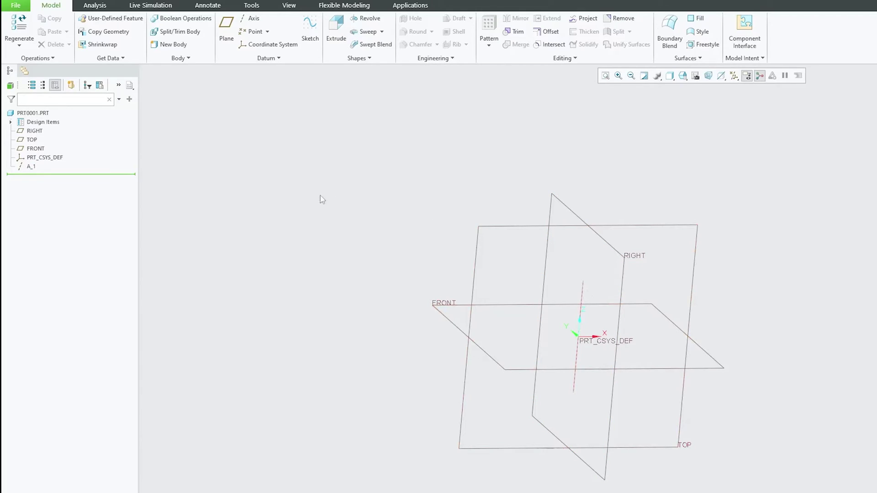
# Create datum plane DTM1 through A_1, rotated 45° from TOP
pyautogui.click(226, 28)
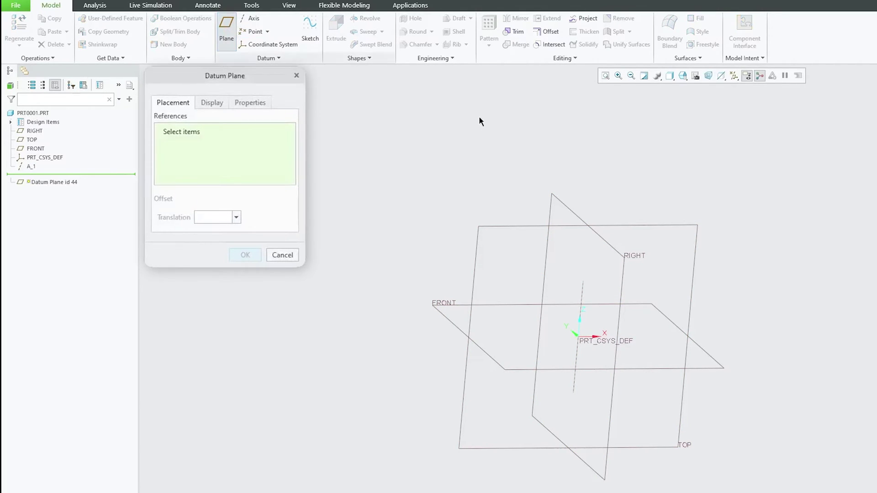
pyautogui.click(503, 226)
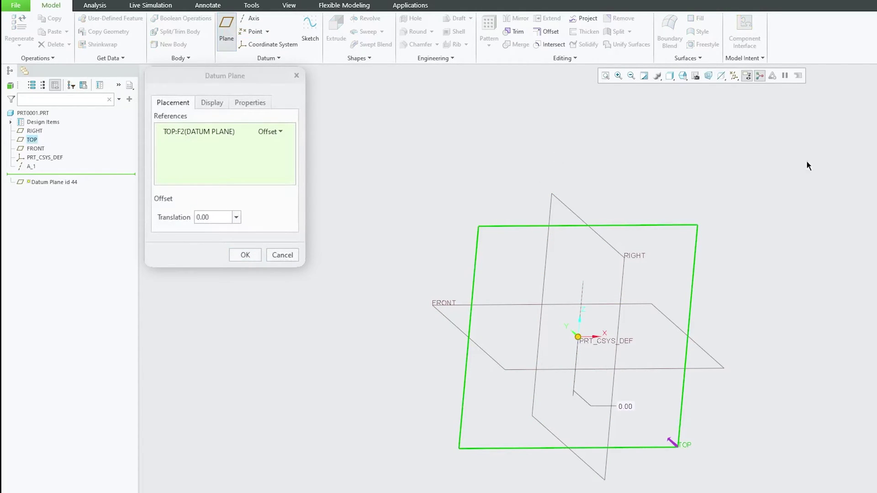
pyautogui.keyDown('ctrl'); pyautogui.click(583, 286); pyautogui.keyUp('ctrl')
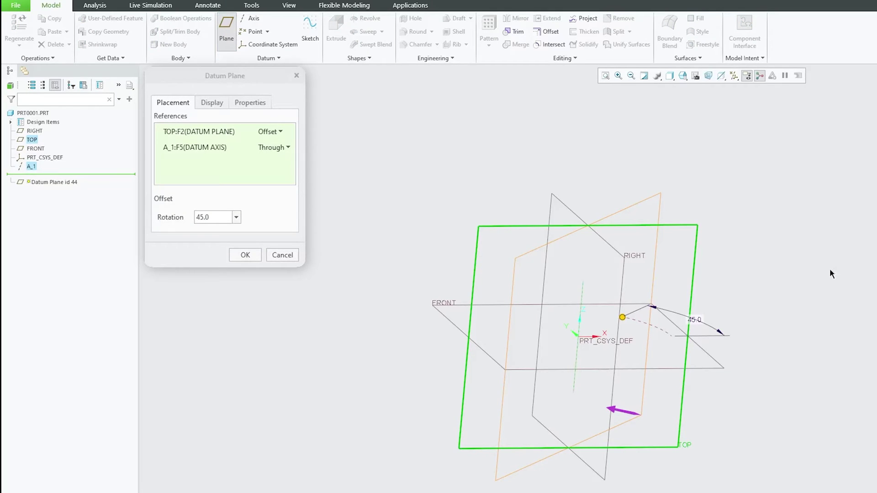
pyautogui.click(247, 256)
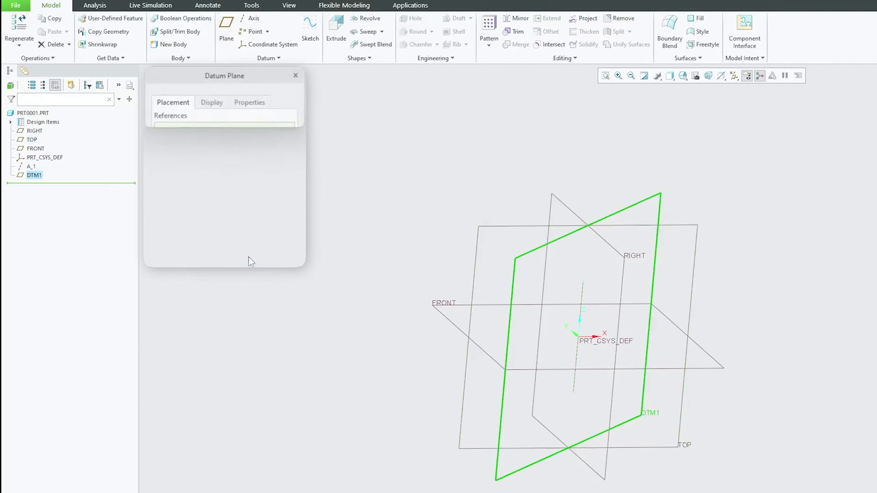
pyautogui.moveTo(599, 223); pyautogui.dragTo(605, 253, button='middle')
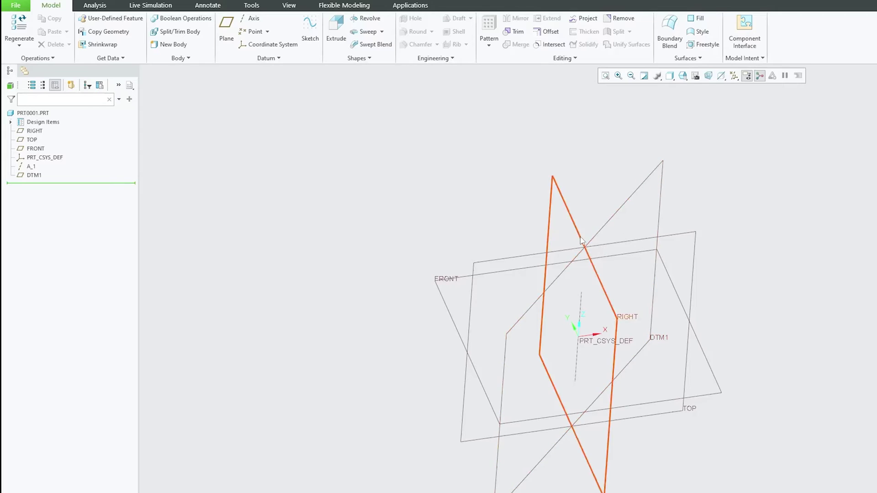
pyautogui.moveTo(578, 215)
pyautogui.mouseDown(button='middle')
pyautogui.moveTo(564, 237)
pyautogui.moveTo(591, 235)
pyautogui.mouseUp(button='middle')
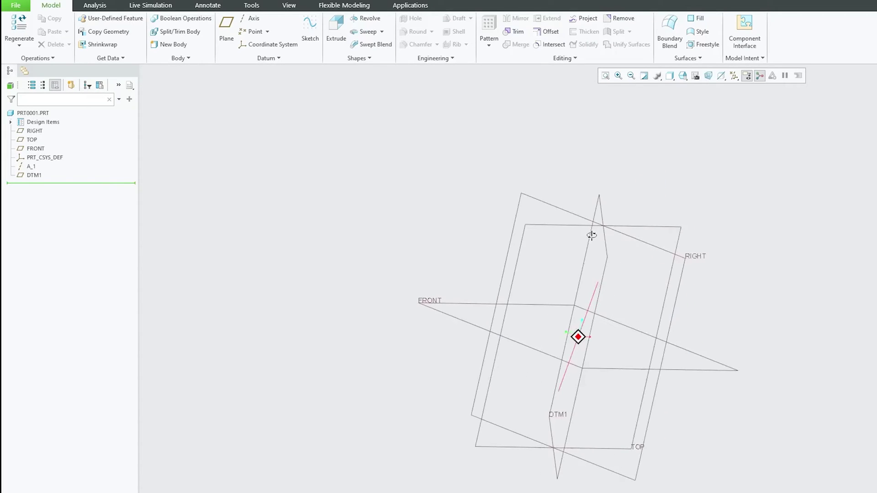
# Create datum plane DTM2 through axis A_1, rotated 330° from TOP
pyautogui.click(227, 27)
pyautogui.click(588, 290)
pyautogui.keyDown('ctrl'); pyautogui.click(524, 240); pyautogui.keyUp('ctrl')
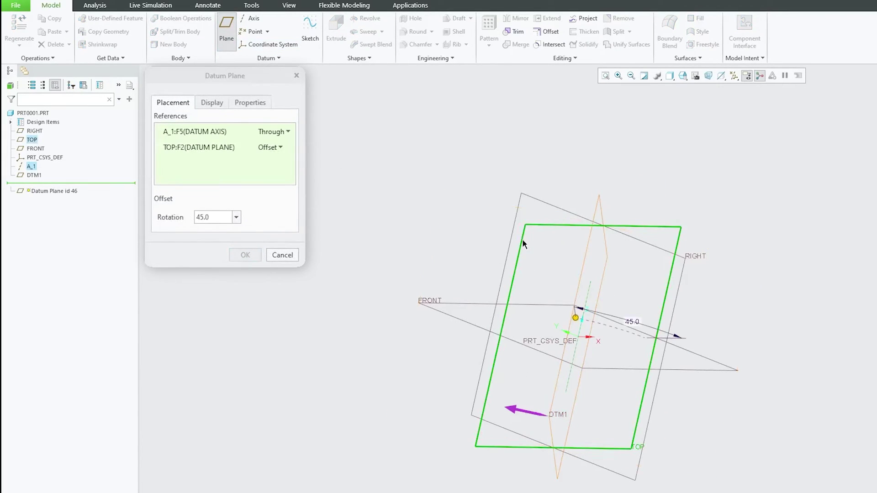
pyautogui.moveTo(454, 218); pyautogui.dragTo(478, 274, button='middle')
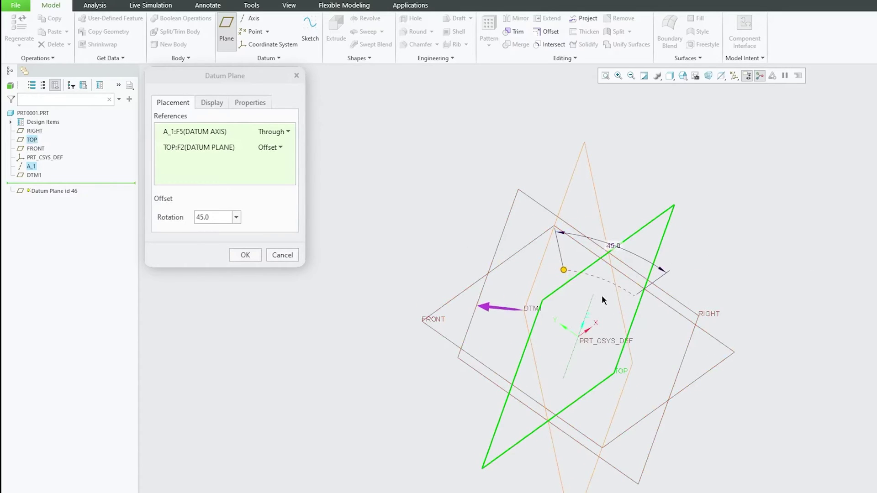
pyautogui.moveTo(568, 271); pyautogui.dragTo(662, 337)
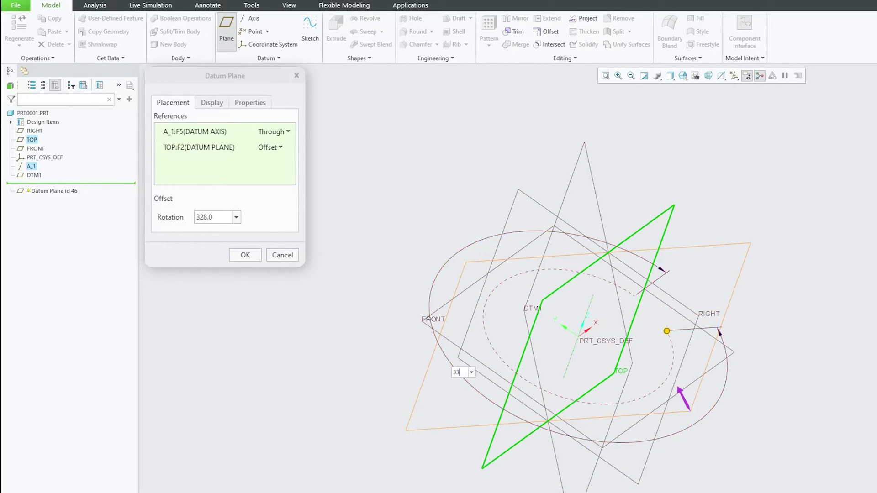
pyautogui.press('Return')
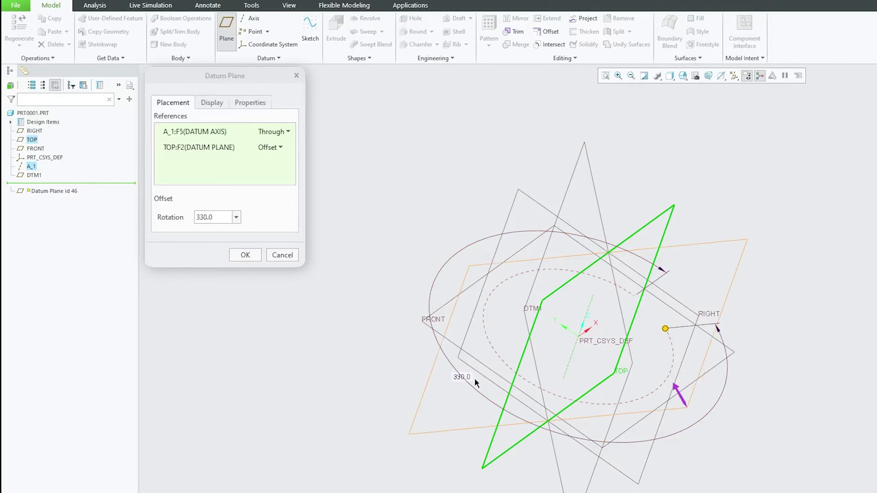
pyautogui.click(245, 255)
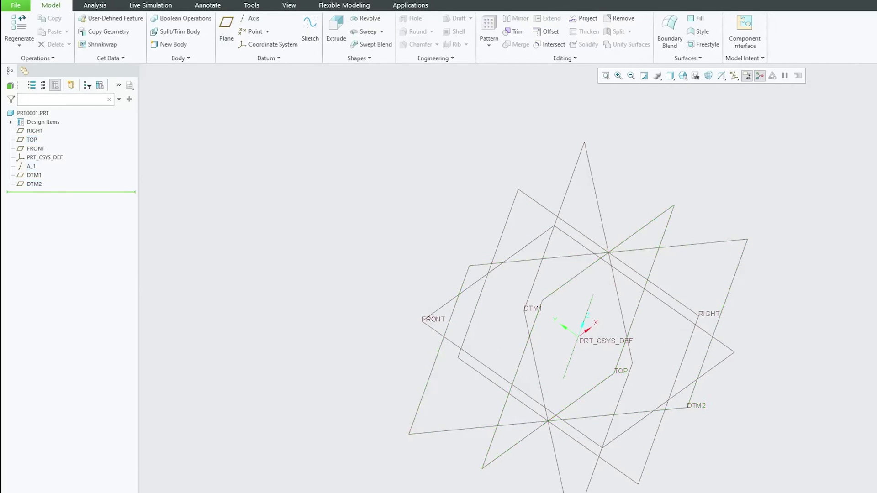
pyautogui.moveTo(626, 219); pyautogui.dragTo(450, 204, button='middle')
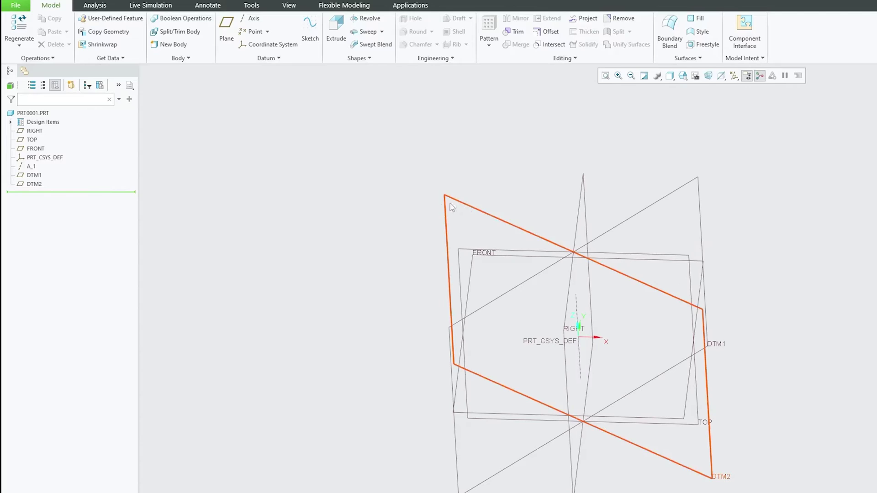
# Draw a corner rectangle on DTM2, with FRONT as reference, to finish Sketch 1
pyautogui.click(478, 209)
pyautogui.click(475, 251)
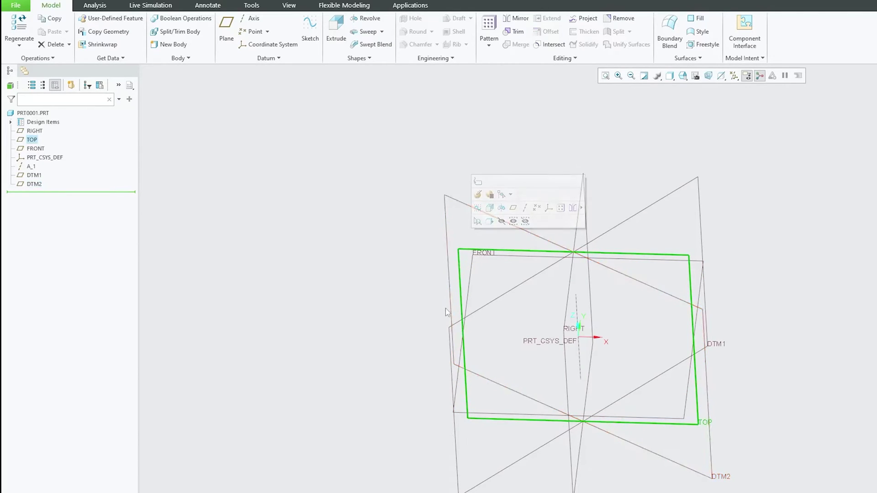
pyautogui.click(282, 115)
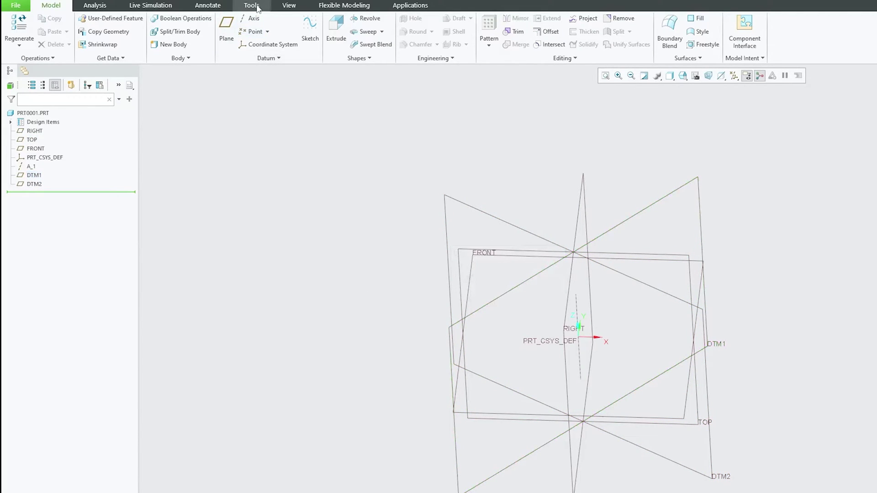
pyautogui.click(310, 32)
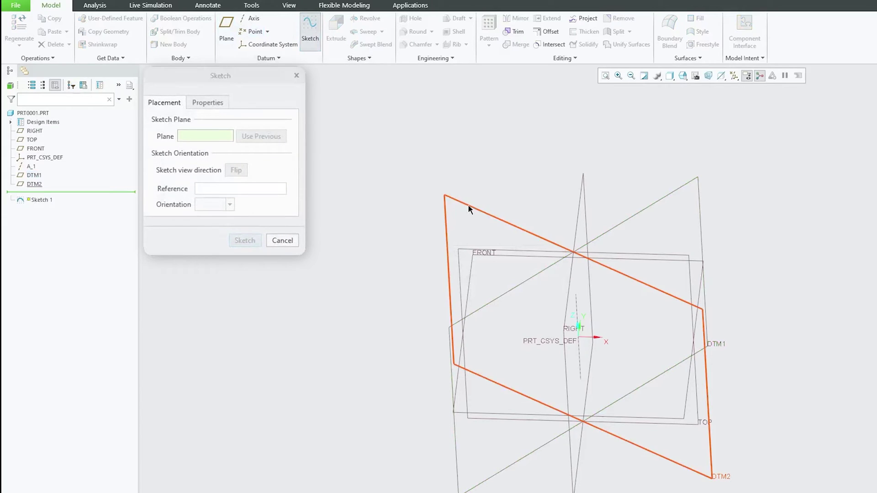
pyautogui.click(479, 213)
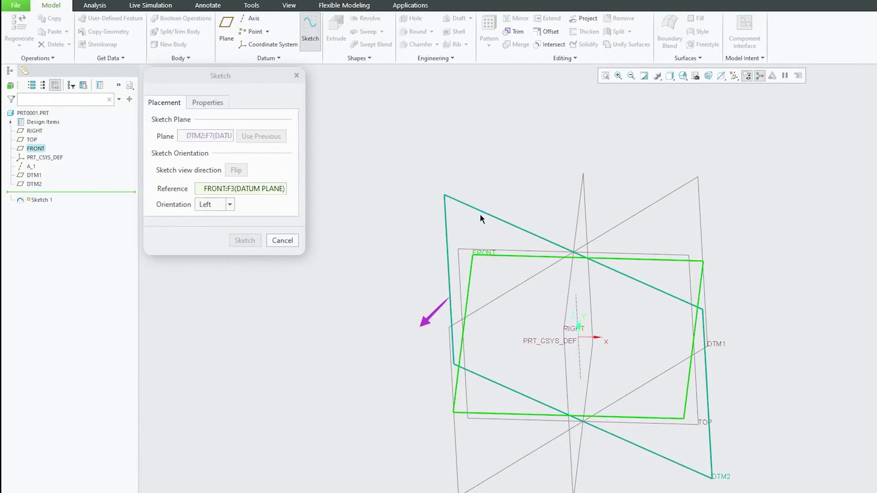
pyautogui.click(245, 240)
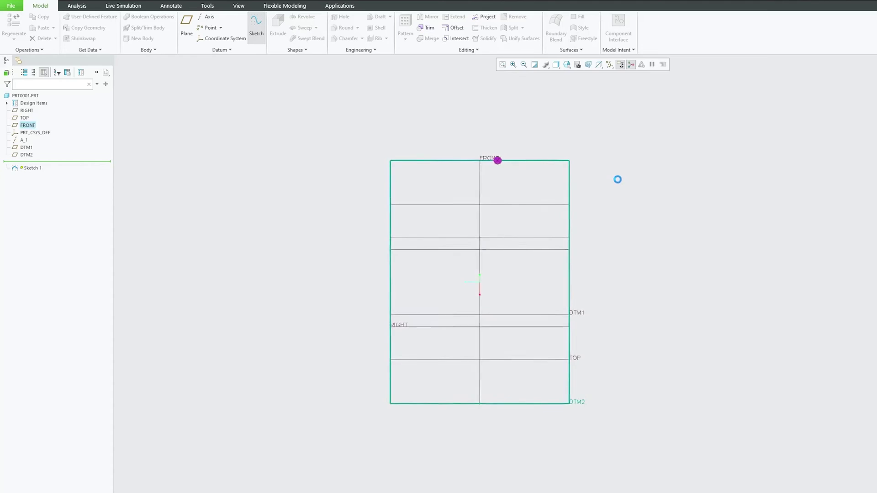
pyautogui.press('r')
pyautogui.click(490, 154)
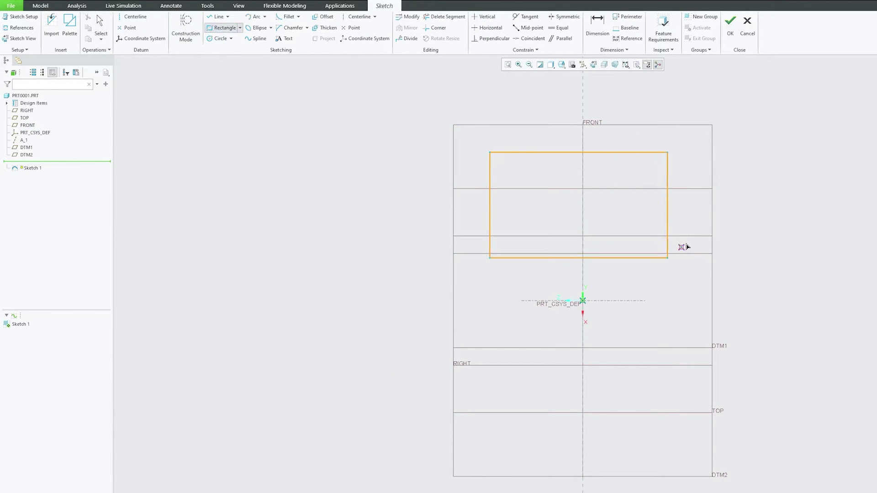
pyautogui.click(730, 25)
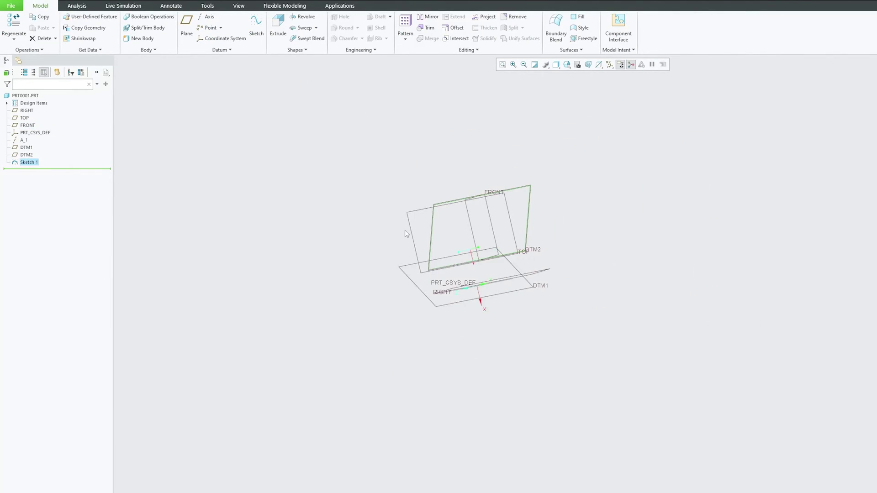
pyautogui.moveTo(404, 229)
pyautogui.mouseDown(button='middle')
pyautogui.moveTo(560, 240)
pyautogui.moveTo(582, 275)
pyautogui.moveTo(539, 275)
pyautogui.moveTo(543, 213)
pyautogui.moveTo(568, 208)
pyautogui.moveTo(558, 276)
pyautogui.moveTo(516, 301)
pyautogui.moveTo(495, 357)
pyautogui.moveTo(485, 352)
pyautogui.moveTo(492, 338)
pyautogui.moveTo(464, 360)
pyautogui.moveTo(584, 324)
pyautogui.mouseUp(button='middle')
# Draw a slanted rectangle on the RIGHT datum plane to finish Sketch 2
pyautogui.click(221, 75)
pyautogui.click(257, 24)
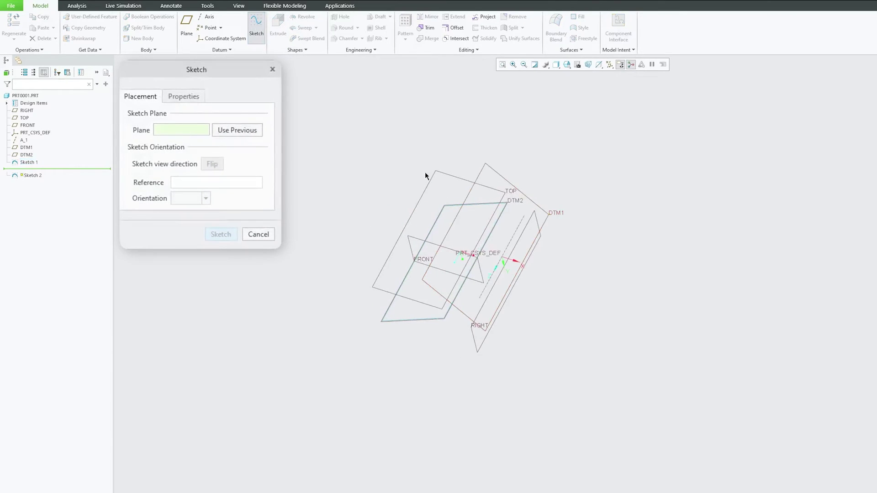
pyautogui.click(432, 178)
pyautogui.click(222, 233)
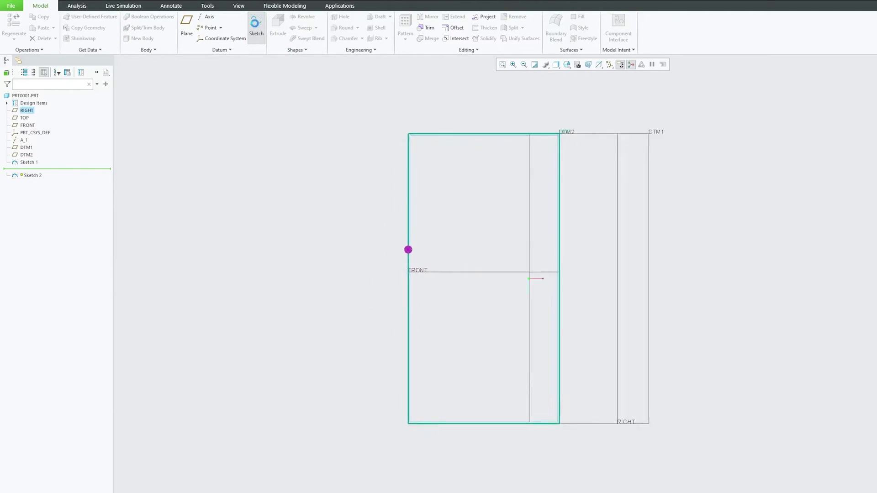
pyautogui.middleClick(443, 270)
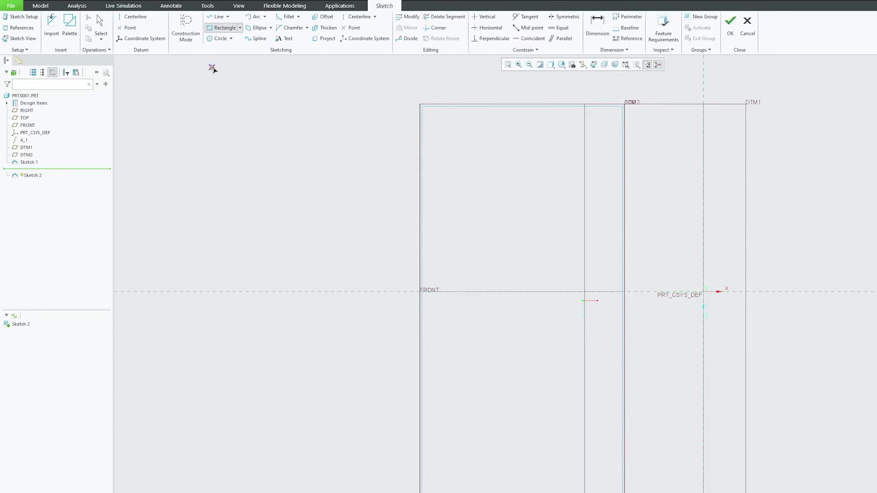
pyautogui.click(240, 27)
pyautogui.click(235, 47)
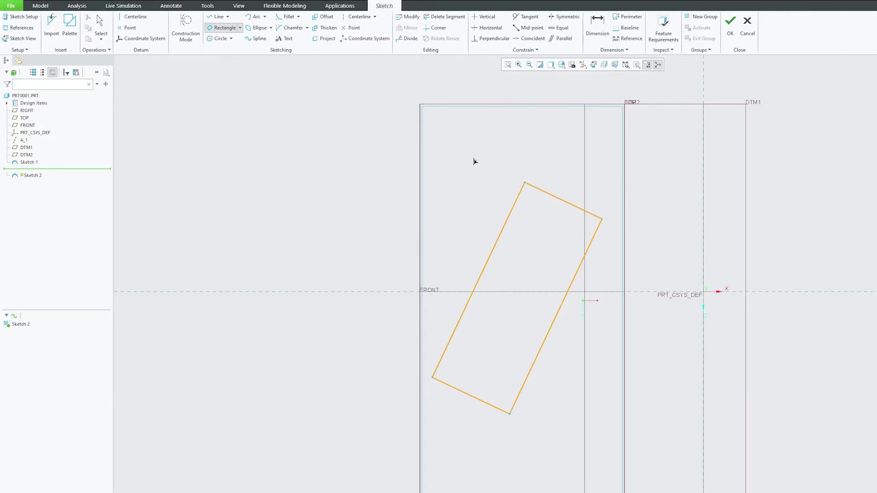
pyautogui.click(729, 25)
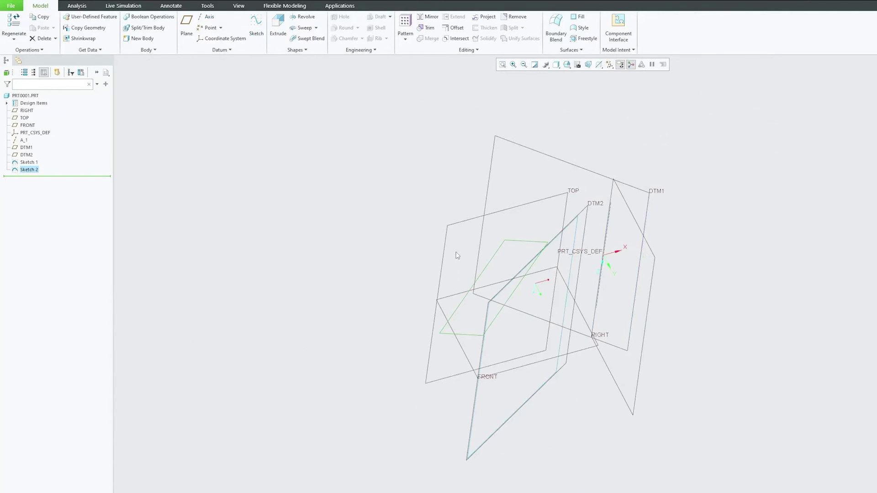
# Orbit and zoom around the two sketches, then begin a new sketch
pyautogui.moveTo(457, 255)
pyautogui.mouseDown(button='middle')
pyautogui.moveTo(442, 206)
pyautogui.moveTo(440, 228)
pyautogui.moveTo(446, 212)
pyautogui.moveTo(456, 219)
pyautogui.mouseUp(button='middle')
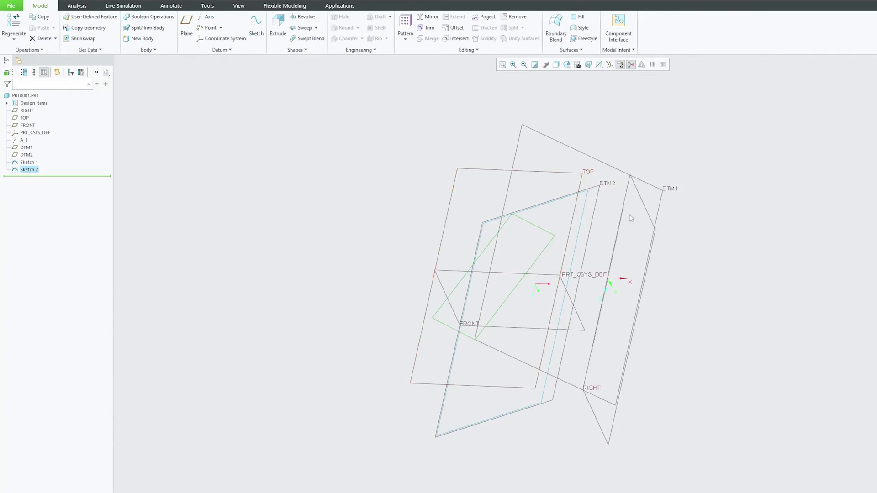
pyautogui.moveTo(631, 218)
pyautogui.mouseDown(button='middle')
pyautogui.moveTo(636, 239)
pyautogui.moveTo(623, 244)
pyautogui.mouseUp(button='middle')
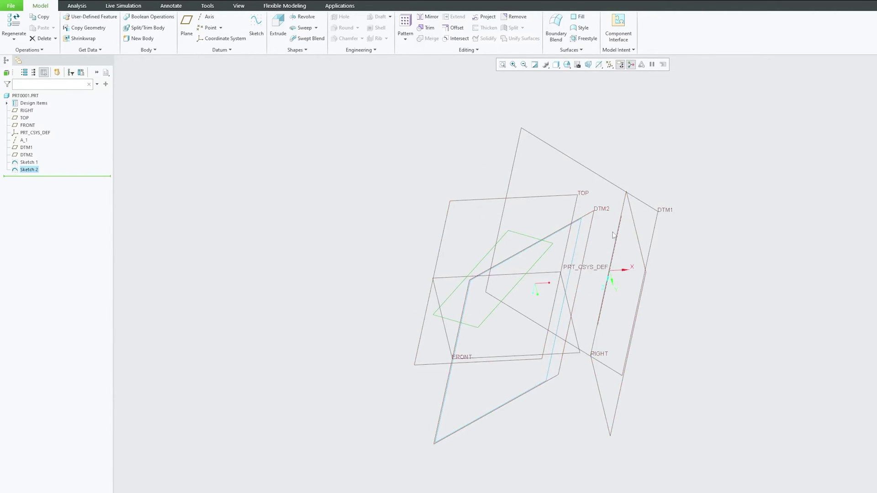
pyautogui.scroll(3, 625, 241)
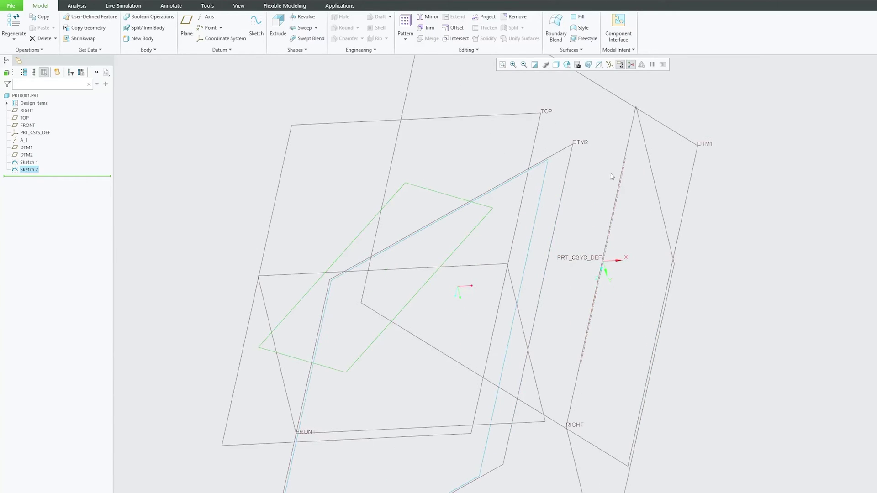
pyautogui.moveTo(573, 179)
pyautogui.mouseDown(button='middle')
pyautogui.moveTo(562, 256)
pyautogui.moveTo(442, 190)
pyautogui.mouseUp(button='middle')
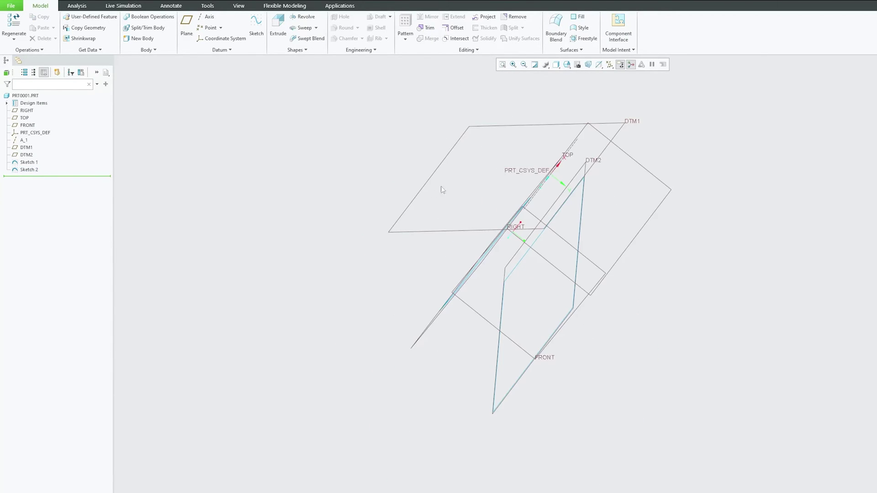
pyautogui.moveTo(360, 165); pyautogui.dragTo(352, 140, button='middle')
pyautogui.click(257, 25)
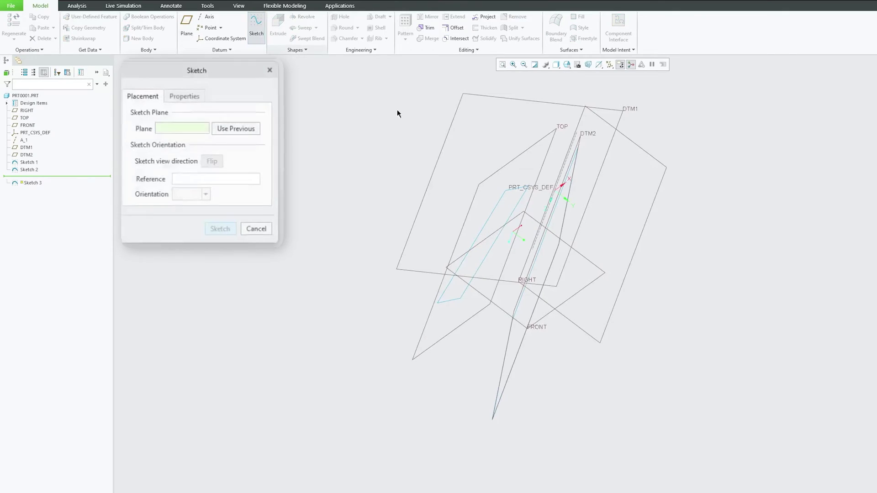
# On DTM1, project all four edges of the slanted rectangle to finish Sketch 3
pyautogui.click(446, 137)
pyautogui.click(223, 234)
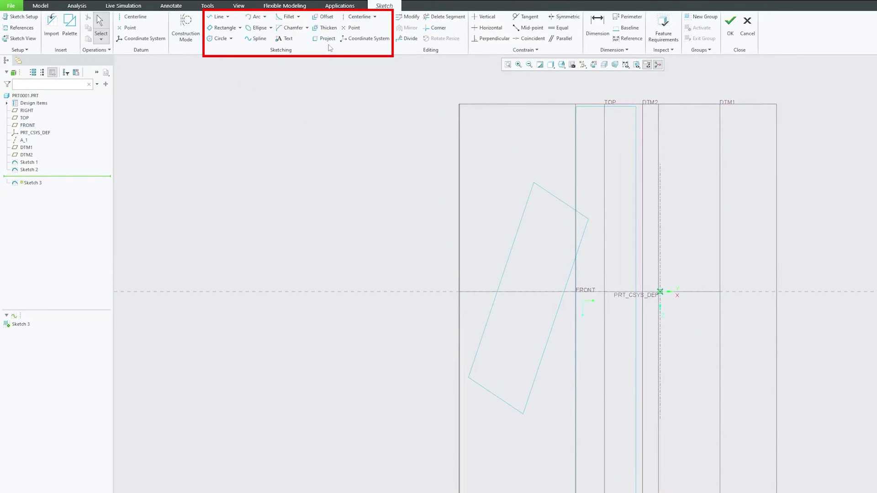
pyautogui.click(327, 38)
pyautogui.click(521, 221)
pyautogui.click(562, 201)
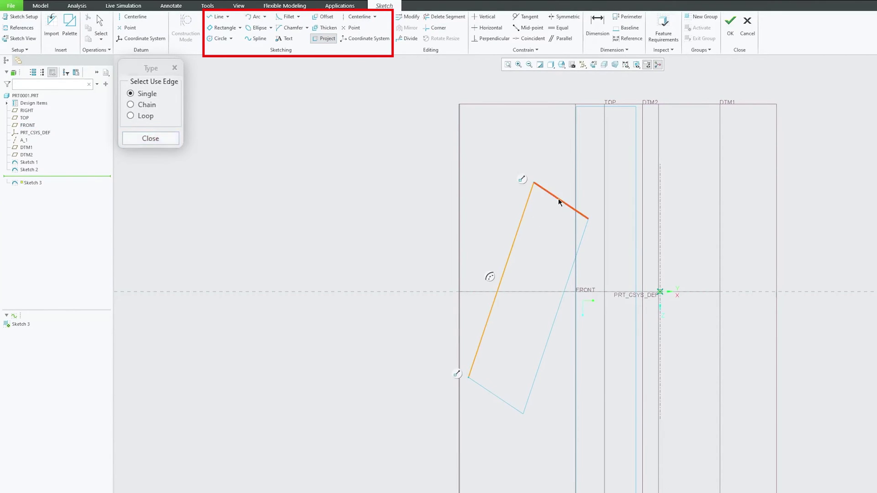
pyautogui.click(568, 285)
pyautogui.click(497, 397)
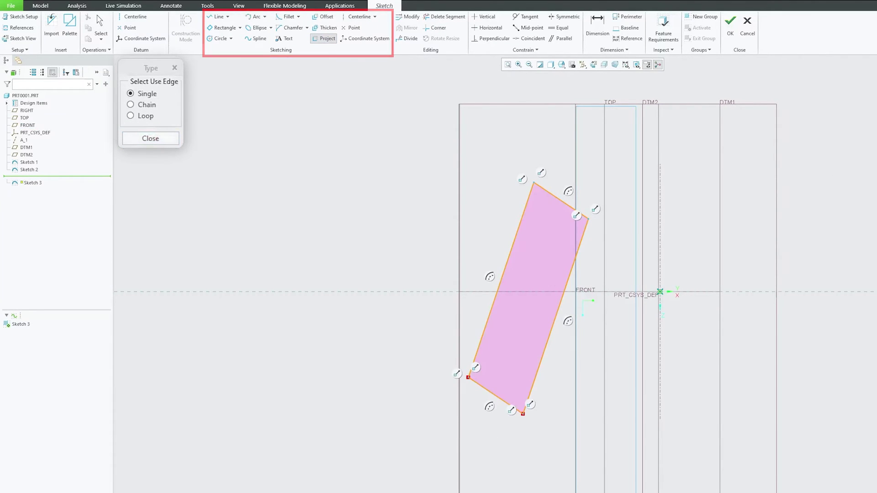
pyautogui.click(151, 138)
pyautogui.click(730, 22)
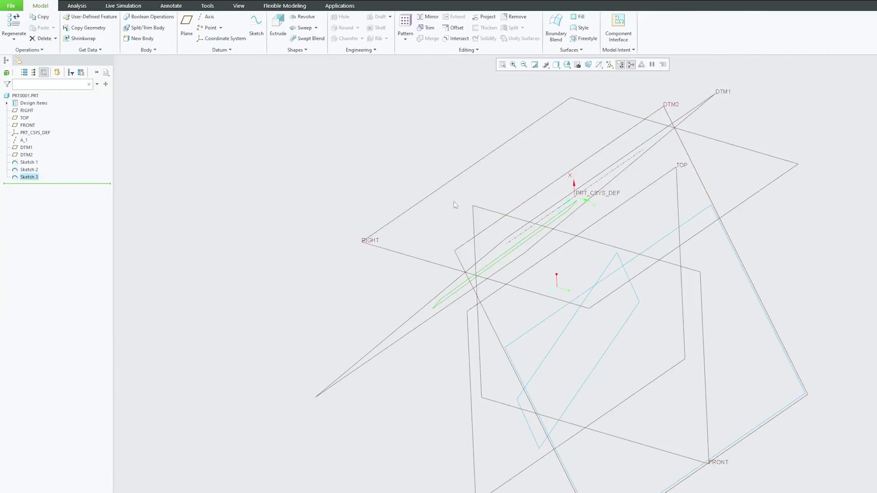
# Orbit to inspect all three sketched sections and open the Shapes feature list
pyautogui.moveTo(456, 205)
pyautogui.mouseDown(button='middle')
pyautogui.moveTo(389, 229)
pyautogui.moveTo(407, 309)
pyautogui.moveTo(390, 307)
pyautogui.moveTo(495, 201)
pyautogui.moveTo(589, 237)
pyautogui.moveTo(581, 205)
pyautogui.moveTo(571, 284)
pyautogui.moveTo(609, 279)
pyautogui.moveTo(499, 343)
pyautogui.mouseUp(button='middle')
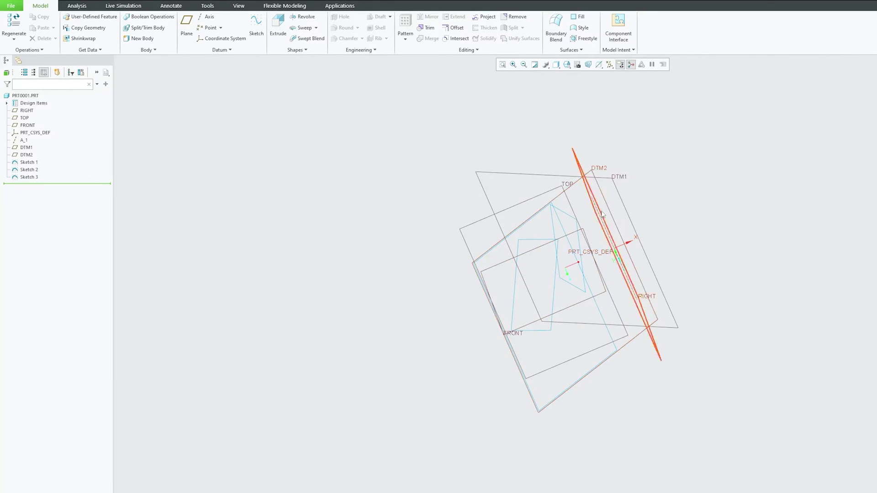
pyautogui.moveTo(603, 214); pyautogui.dragTo(303, 160, button='middle')
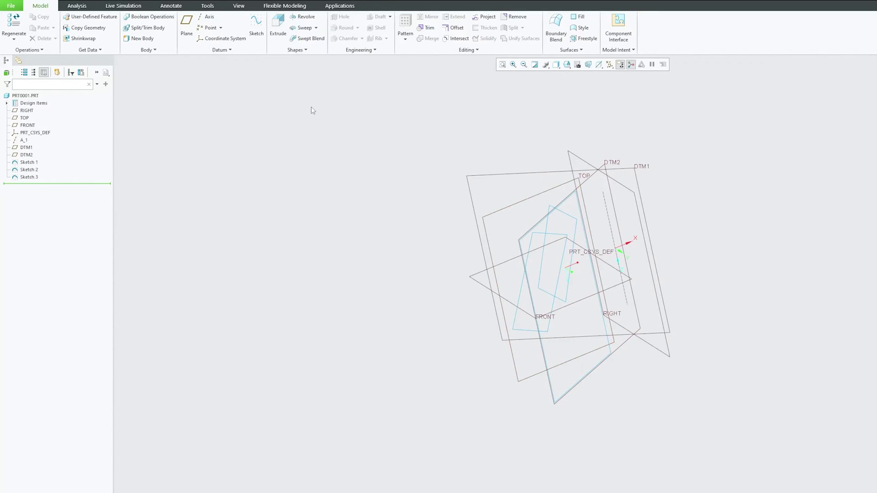
pyautogui.click(297, 50)
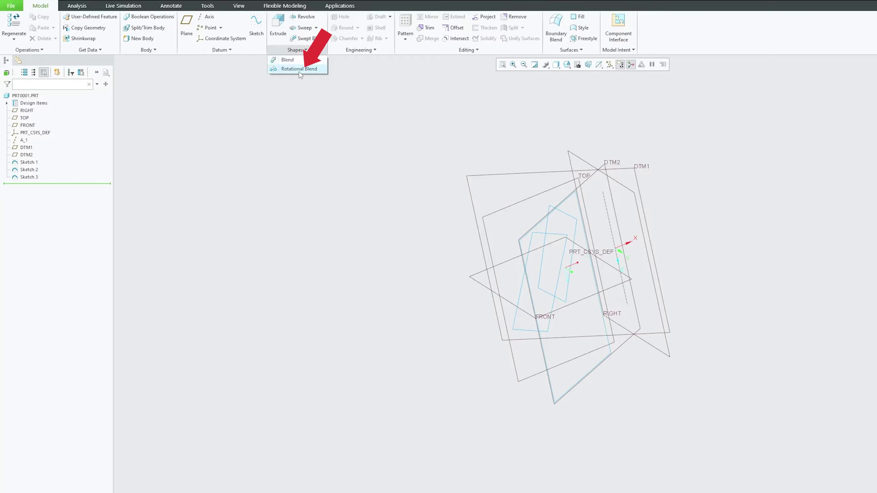
# Start a Selected-sections rotational blend with Sketch 1 as Section 1
pyautogui.click(298, 69)
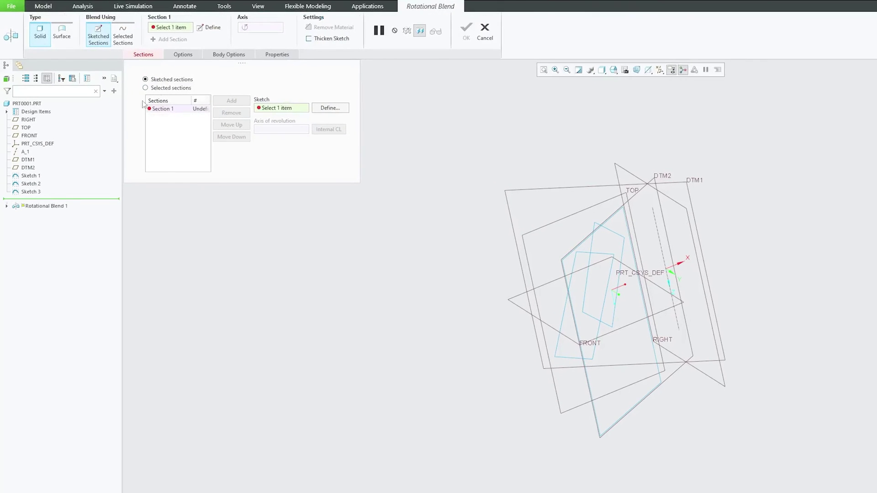
pyautogui.click(146, 87)
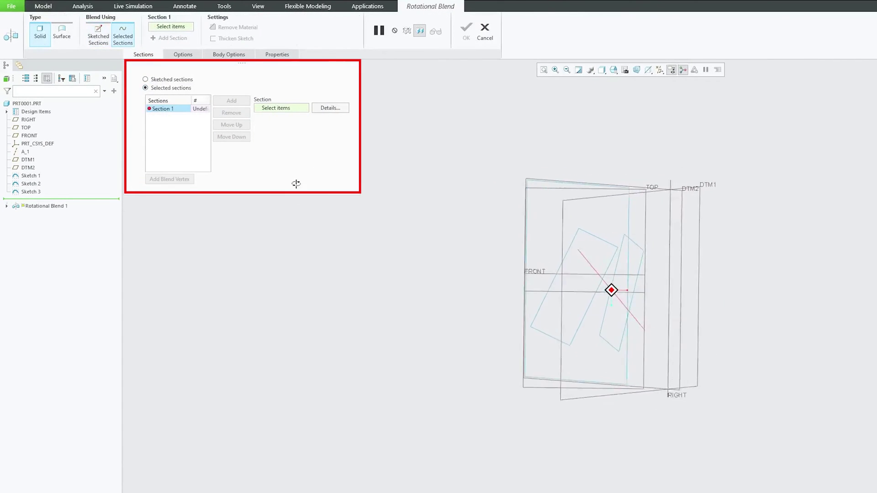
pyautogui.click(629, 221)
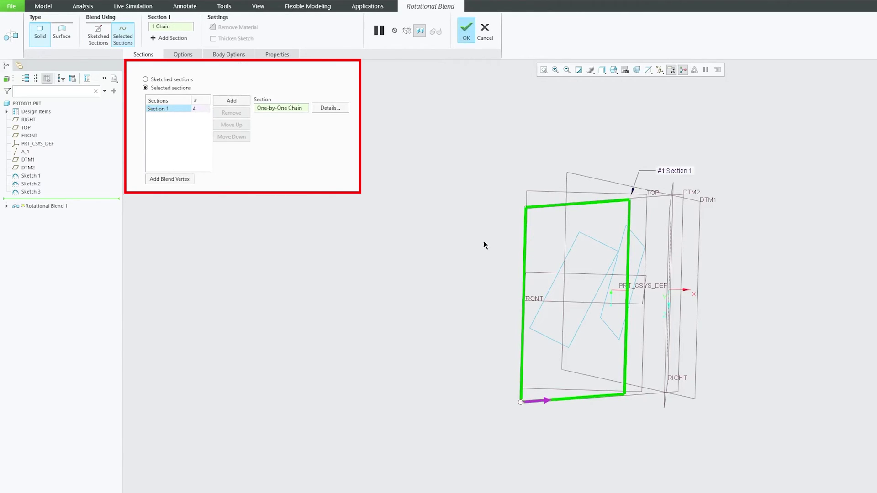
pyautogui.moveTo(484, 240); pyautogui.dragTo(533, 268, button='middle')
# Add the next rectangle sketch as Section 2, inspect the preview, and add an empty Section 3
pyautogui.click(238, 103)
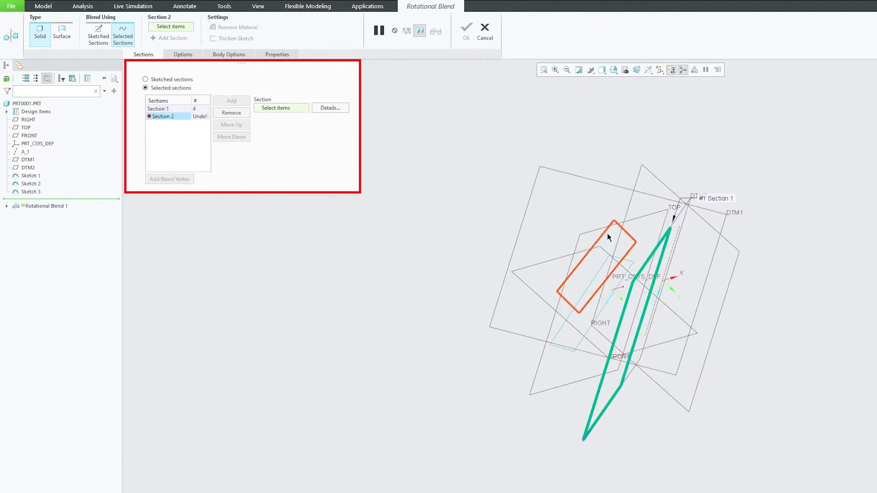
pyautogui.click(608, 232)
pyautogui.moveTo(520, 228)
pyautogui.mouseDown(button='middle')
pyautogui.moveTo(505, 232)
pyautogui.moveTo(495, 277)
pyautogui.moveTo(457, 192)
pyautogui.mouseUp(button='middle')
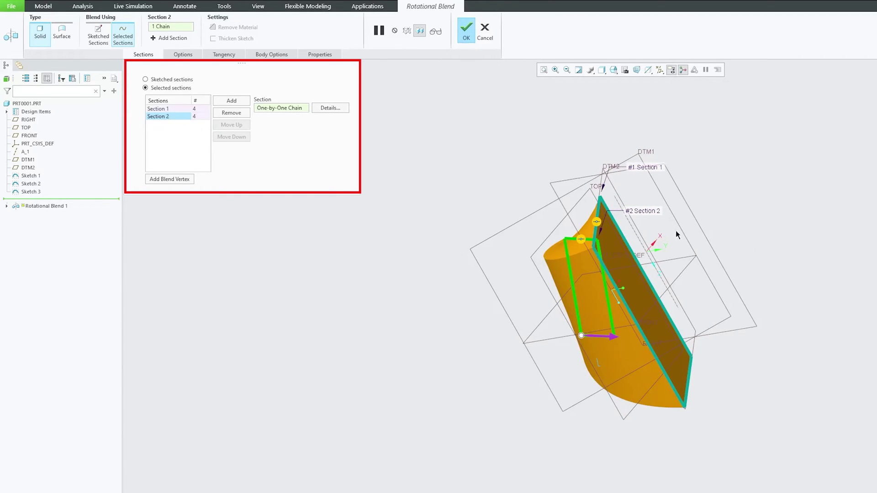
pyautogui.moveTo(622, 278); pyautogui.dragTo(843, 301, button='middle')
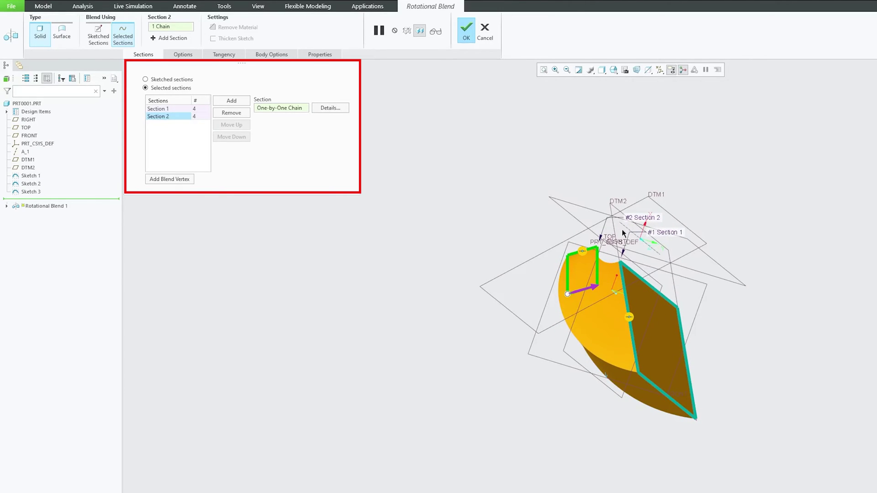
pyautogui.moveTo(500, 226)
pyautogui.mouseDown(button='middle')
pyautogui.moveTo(606, 208)
pyautogui.moveTo(565, 91)
pyautogui.moveTo(563, 137)
pyautogui.mouseUp(button='middle')
pyautogui.click(231, 101)
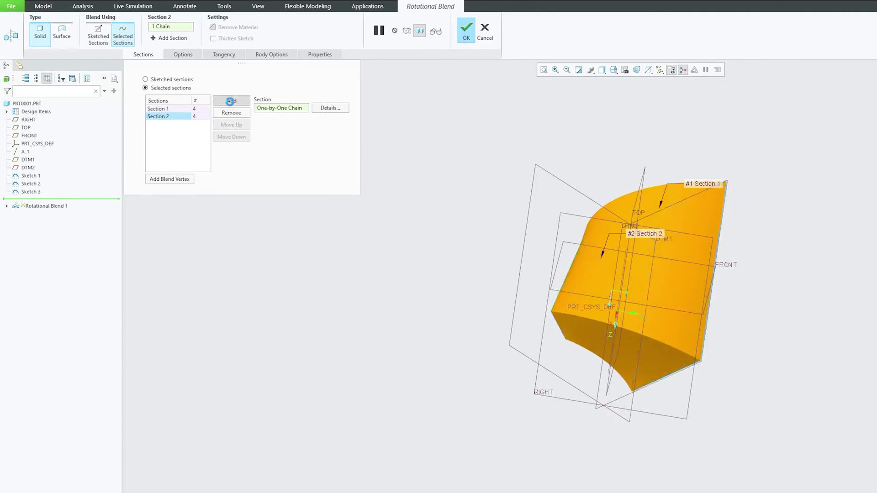
pyautogui.moveTo(491, 297)
pyautogui.mouseDown(button='middle')
pyautogui.moveTo(523, 319)
pyautogui.moveTo(523, 331)
pyautogui.mouseUp(button='middle')
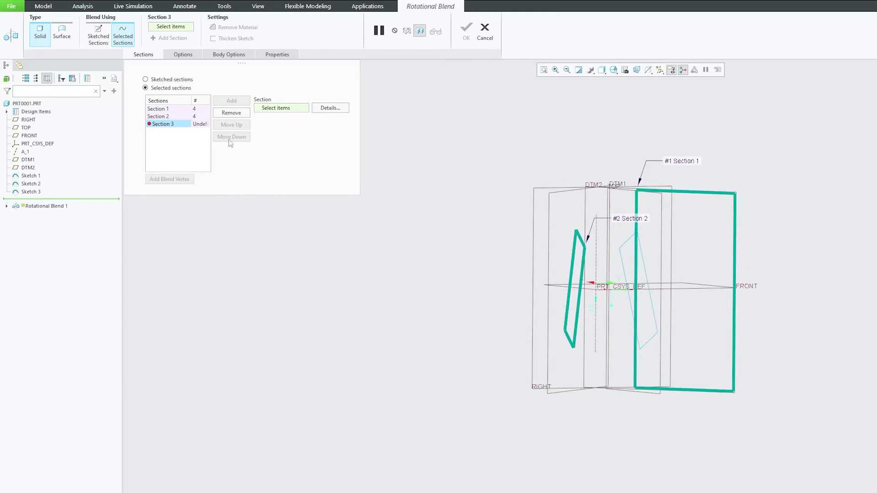
# Remove the empty Section 3 and Section 2 from the blend
pyautogui.click(175, 118)
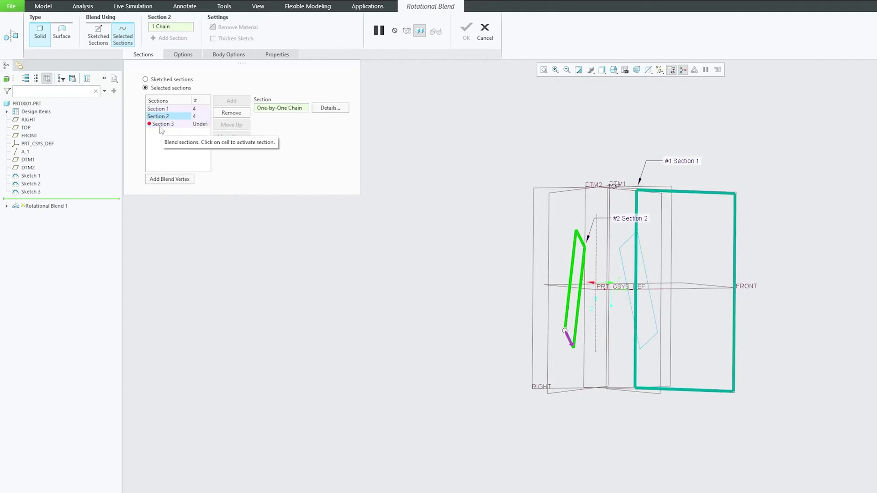
pyautogui.click(199, 124)
pyautogui.click(233, 114)
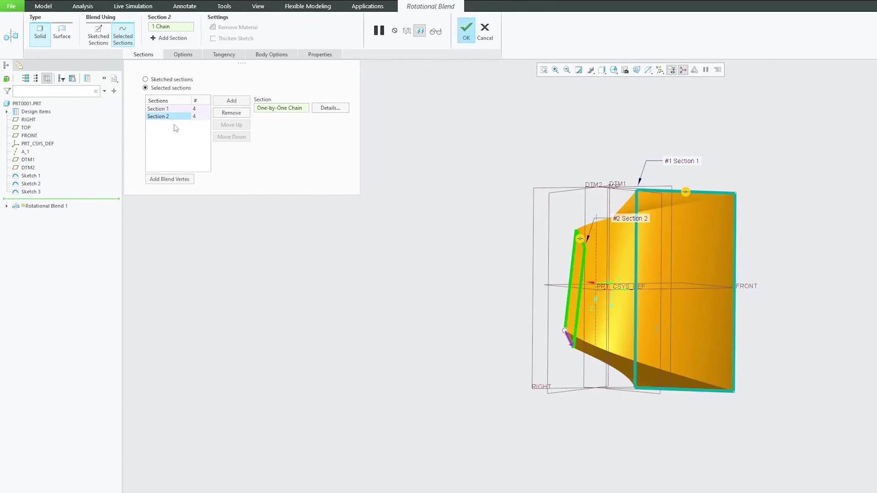
pyautogui.click(236, 112)
# Add Sketch 3 as Section 2 and the remaining rectangle sketch as Section 3
pyautogui.click(232, 100)
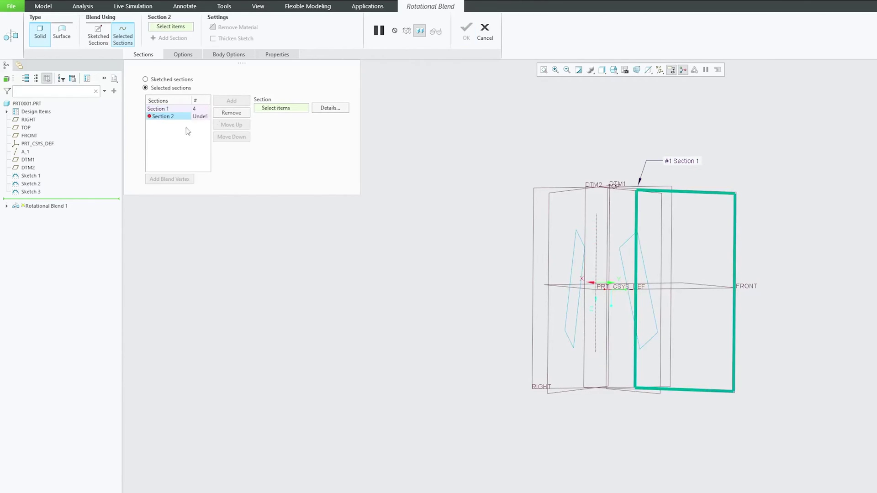
pyautogui.click(645, 256)
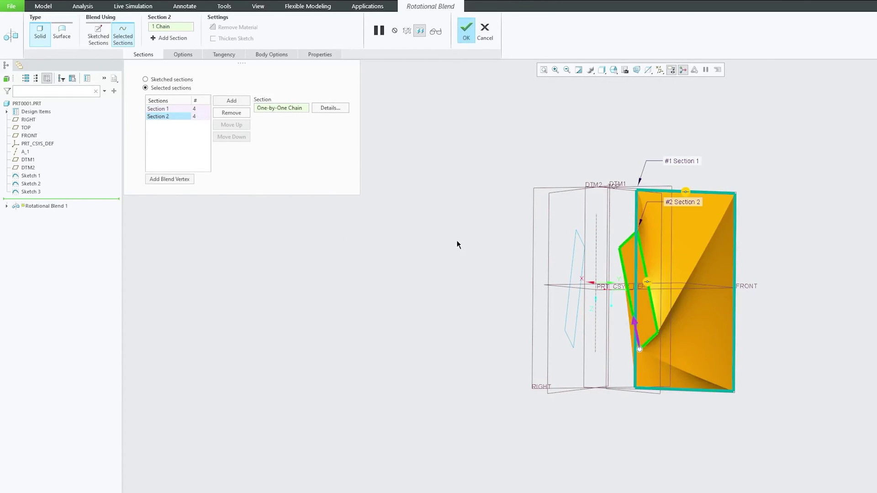
pyautogui.click(231, 101)
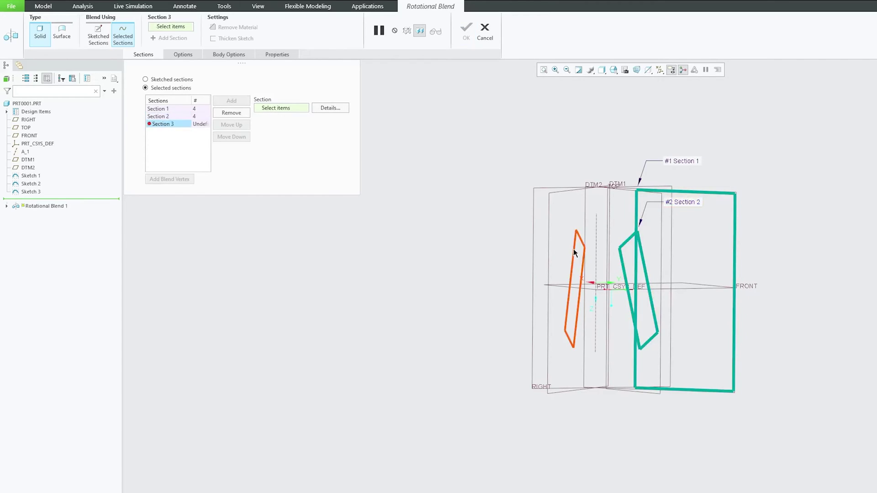
pyautogui.click(574, 251)
# Flip Section 3's start direction to test the twist, then flip it back
pyautogui.moveTo(403, 320); pyautogui.dragTo(443, 292, button='middle')
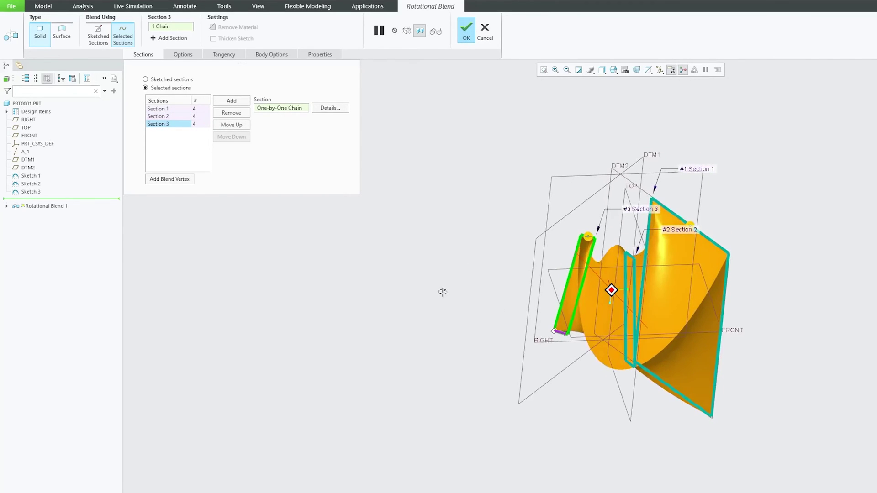
pyautogui.scroll(-3, 564, 342)
pyautogui.moveTo(523, 216); pyautogui.dragTo(543, 270, button='middle')
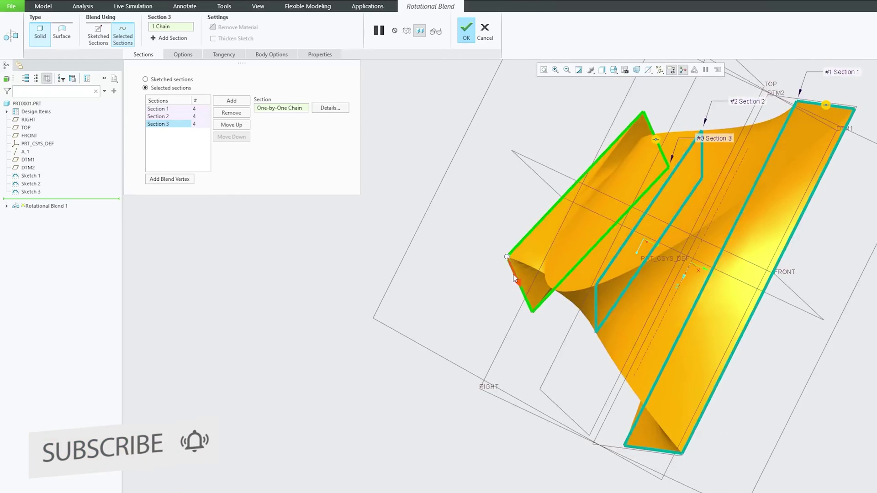
pyautogui.click(507, 256)
pyautogui.click(507, 256)
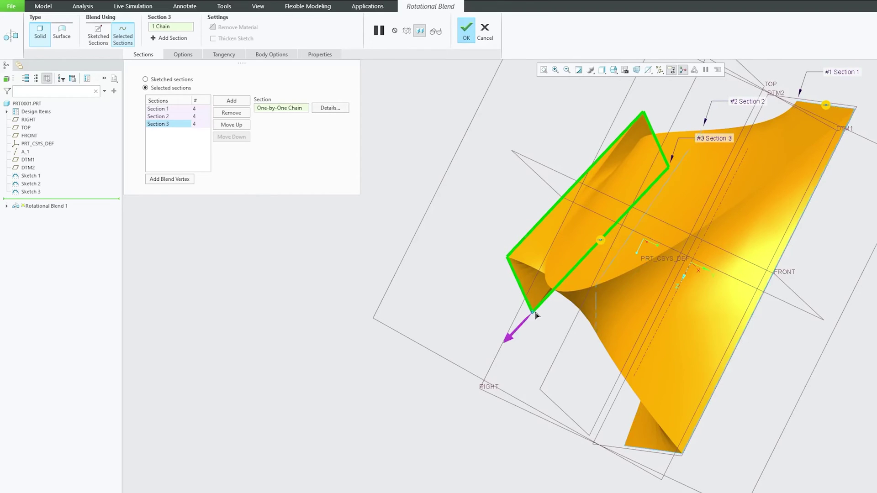
# Move Section 3's start point to the lower-left corner and flip its direction
pyautogui.moveTo(527, 214); pyautogui.dragTo(705, 168, button='middle')
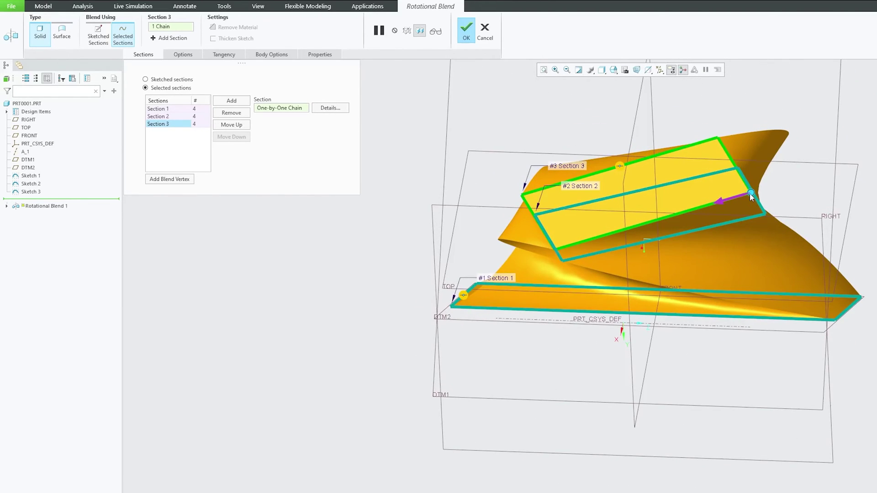
pyautogui.moveTo(750, 194); pyautogui.dragTo(555, 250)
pyautogui.moveTo(571, 253); pyautogui.dragTo(597, 243, button='middle')
pyautogui.click(556, 267)
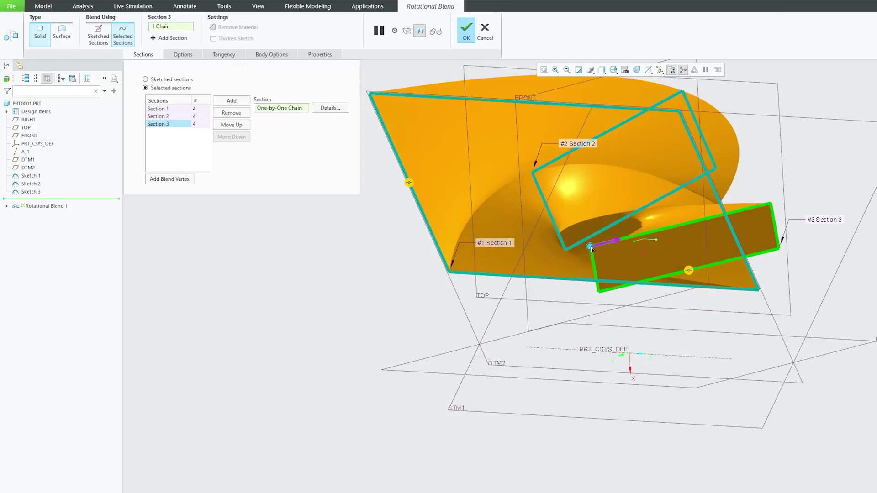
pyautogui.moveTo(593, 249); pyautogui.dragTo(593, 289)
# Shift Section 3's start point to another corner, ending at the right corner
pyautogui.moveTo(594, 289); pyautogui.dragTo(467, 352, button='middle')
pyautogui.moveTo(513, 332); pyautogui.dragTo(552, 322, button='middle')
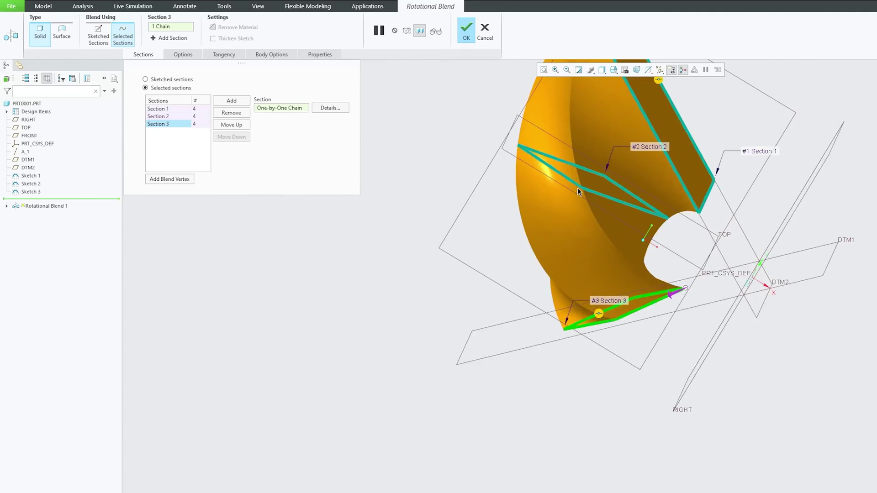
pyautogui.moveTo(687, 290); pyautogui.dragTo(629, 298)
pyautogui.moveTo(633, 303); pyautogui.dragTo(596, 231, button='middle')
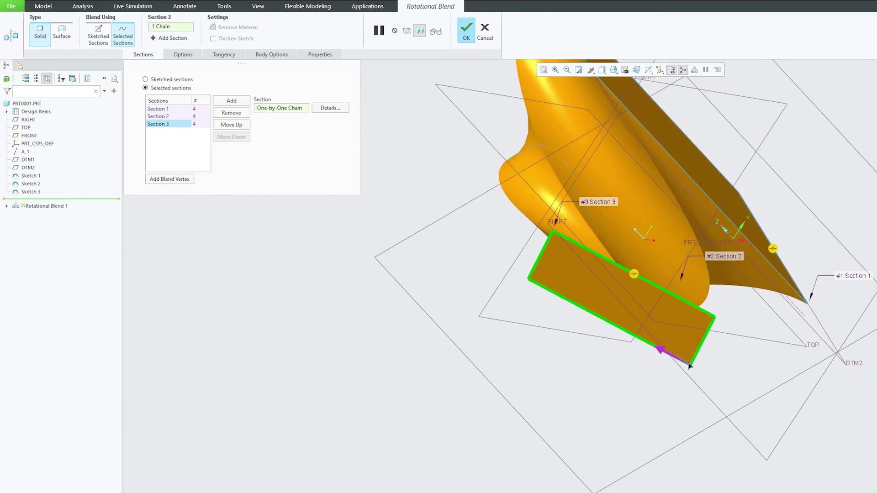
pyautogui.moveTo(690, 365); pyautogui.dragTo(581, 260)
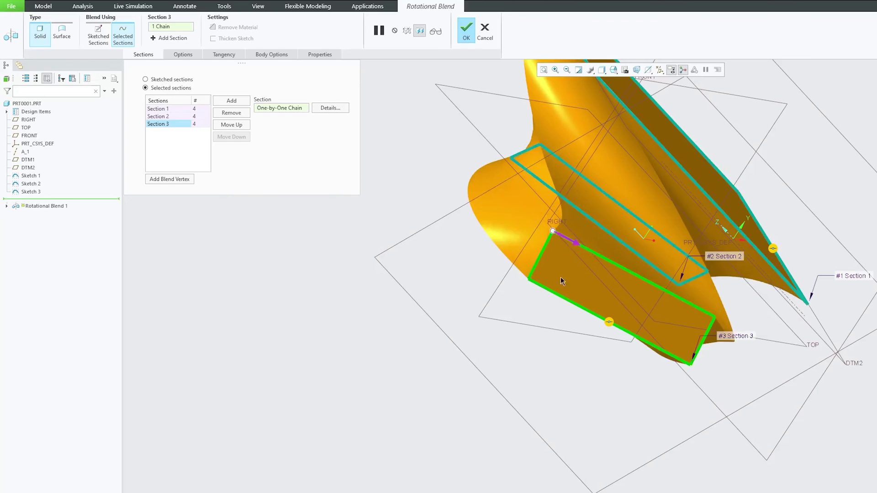
pyautogui.moveTo(562, 281); pyautogui.dragTo(730, 354, button='middle')
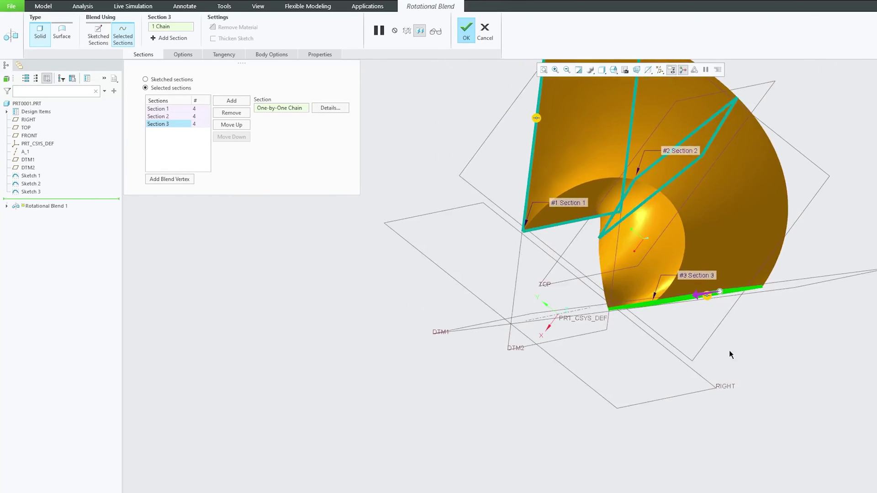
# Accept the twisted blend as Rotational Blend 1 and select Sketch 1 in the model tree
pyautogui.middleClick(684, 375)
pyautogui.moveTo(509, 294); pyautogui.dragTo(541, 204, button='middle')
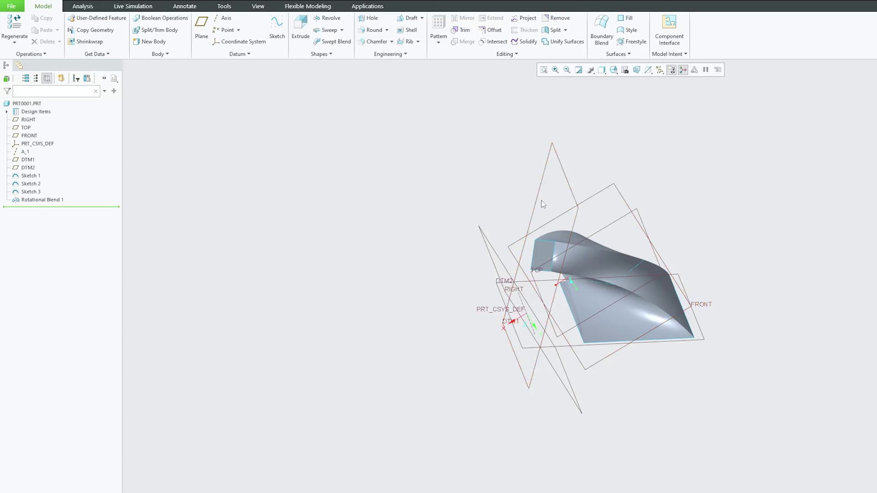
pyautogui.click(30, 176)
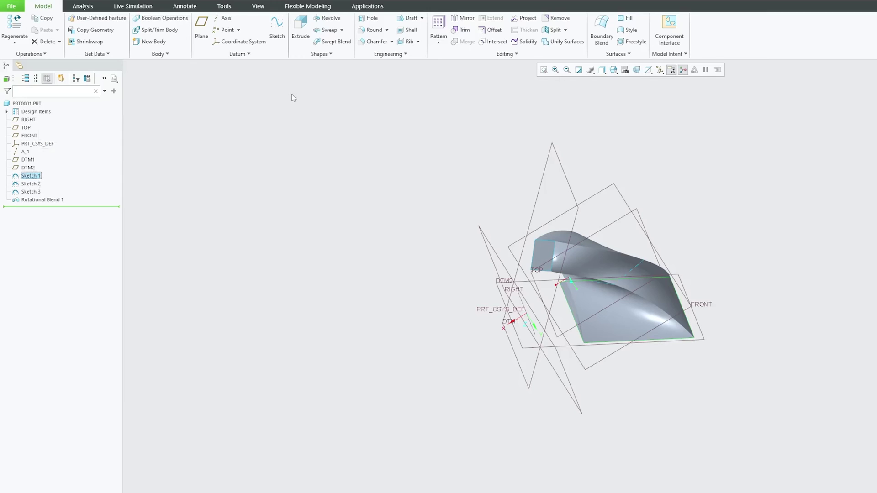